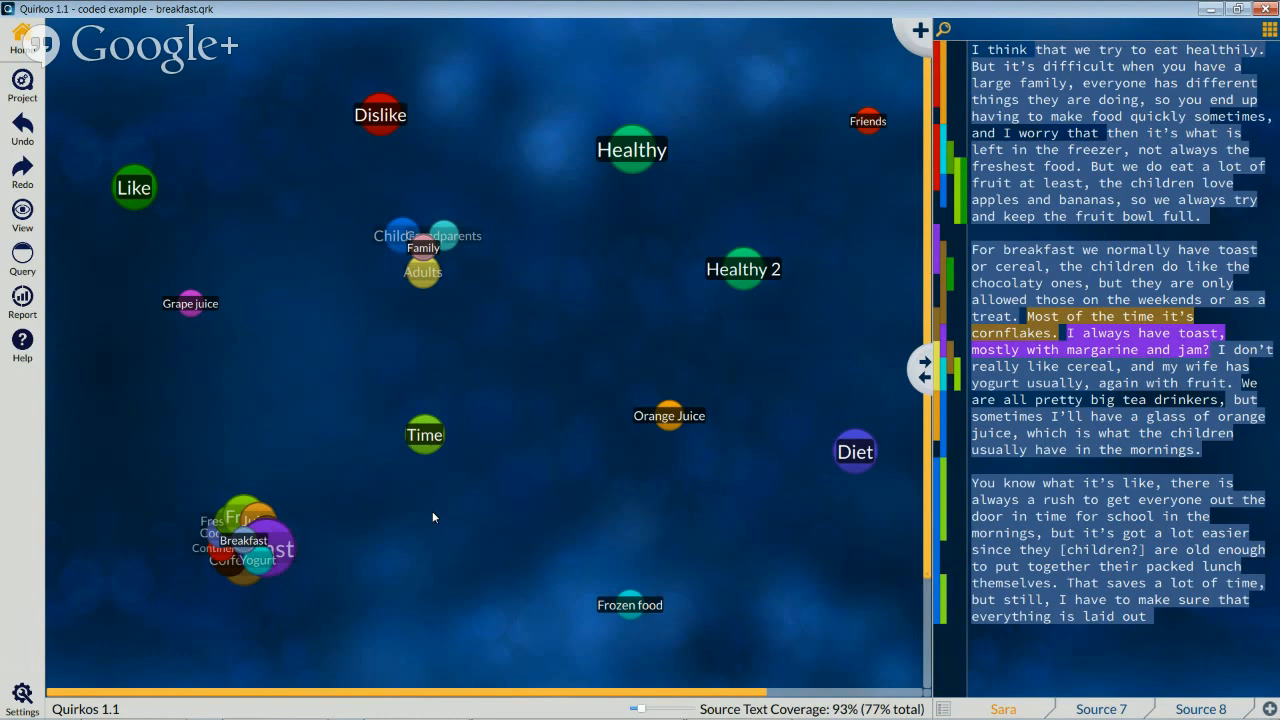
Rearrange the canvas by moving the Breakfast and Family groups and the Orange Juice, Frozen food, Diet and Friends quirks closer together.
mouse_move(242, 540)
drag(243, 543, 249, 425)
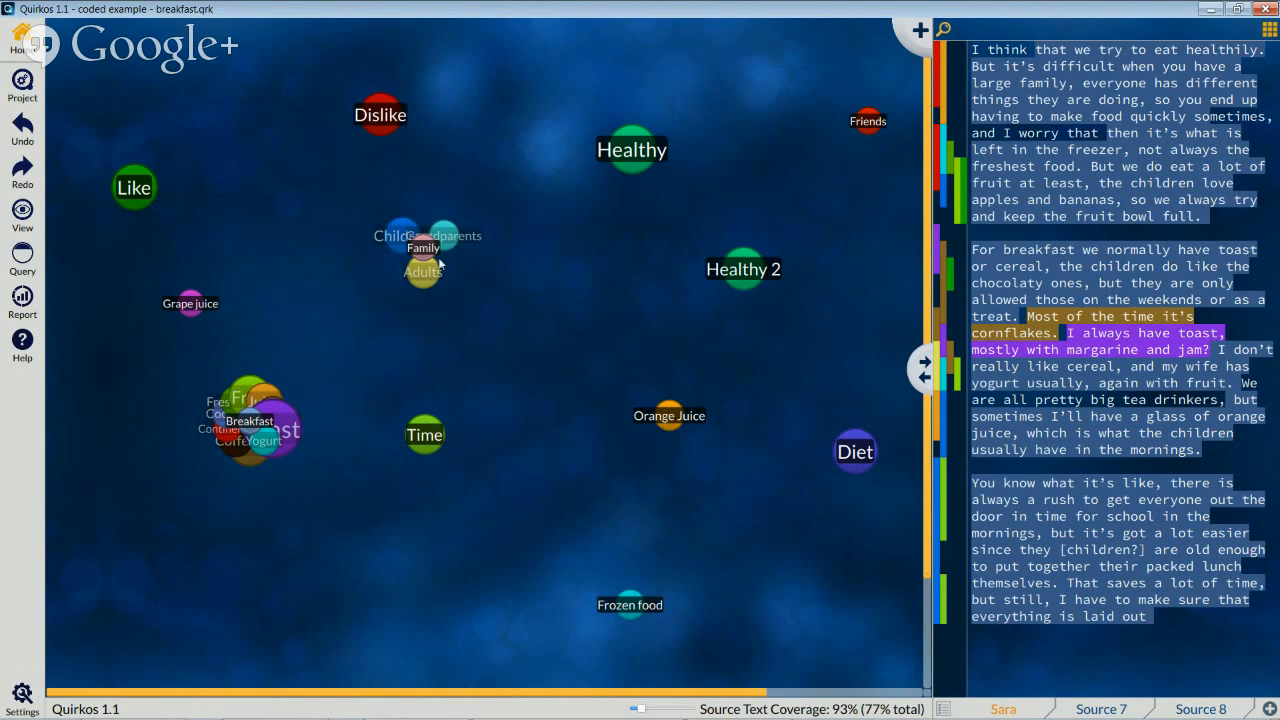
drag(440, 263, 365, 269)
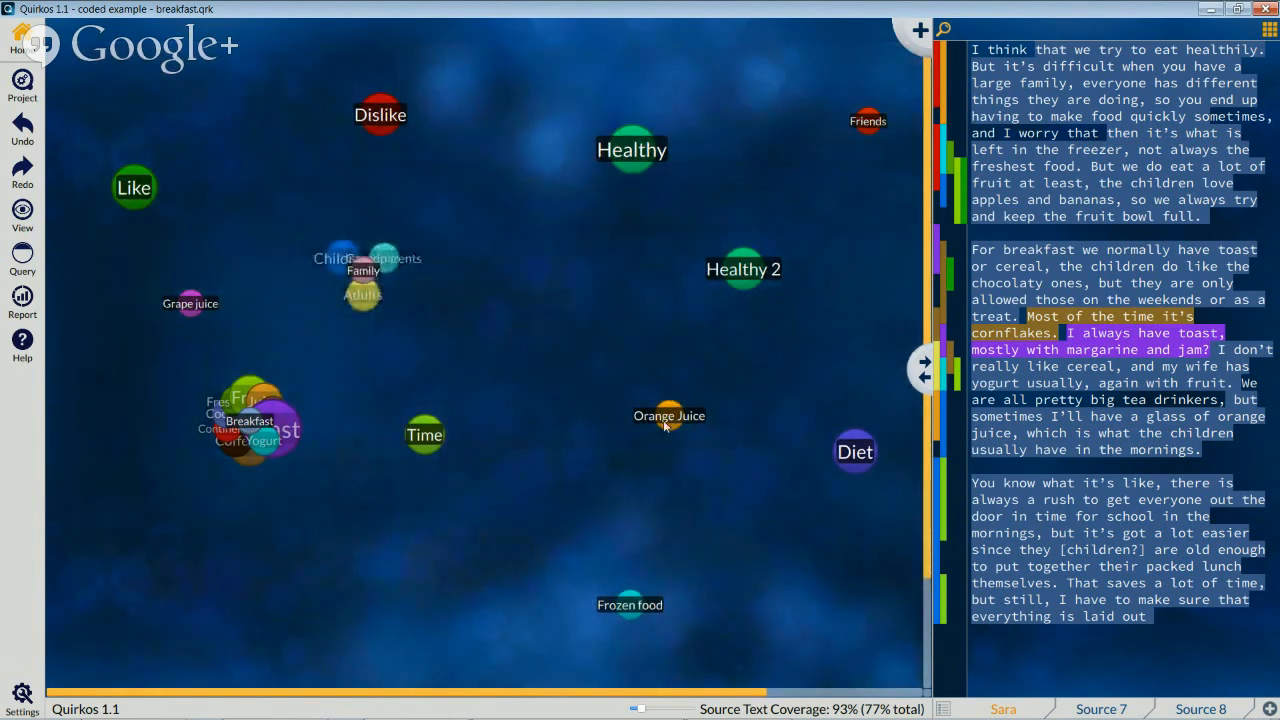
drag(665, 418, 610, 380)
drag(620, 608, 567, 507)
drag(839, 455, 740, 439)
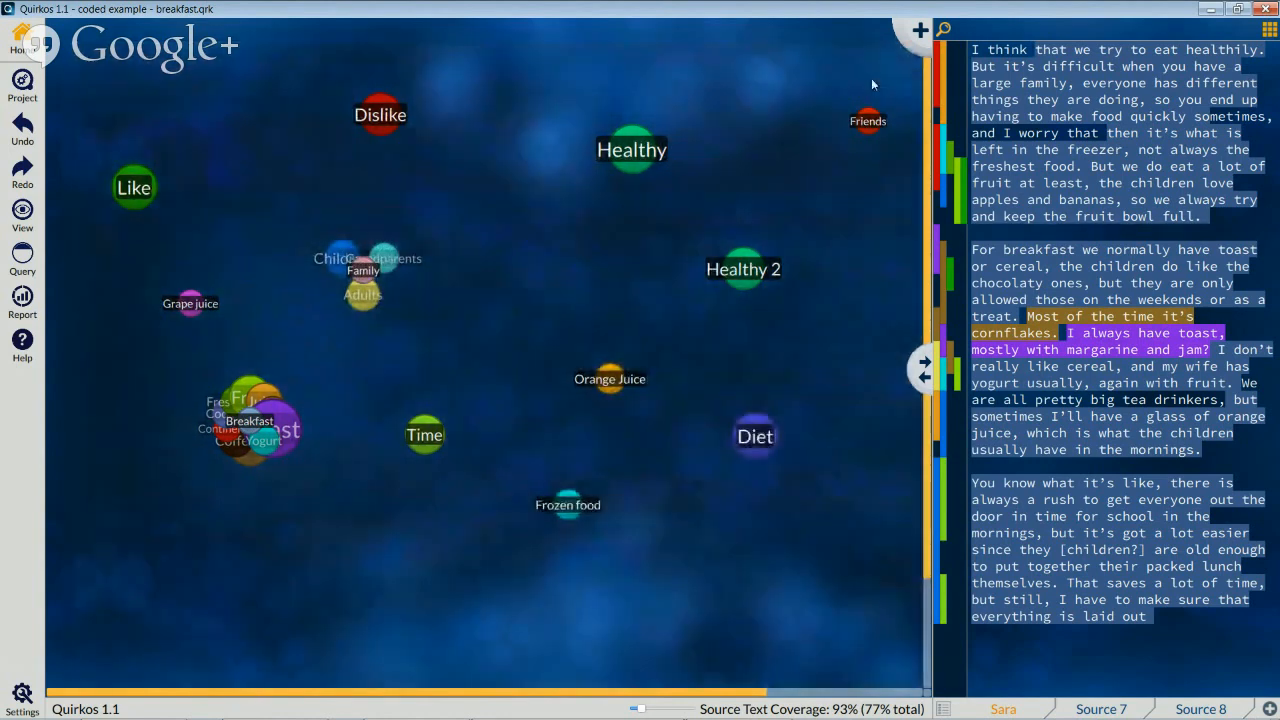
drag(866, 122, 834, 143)
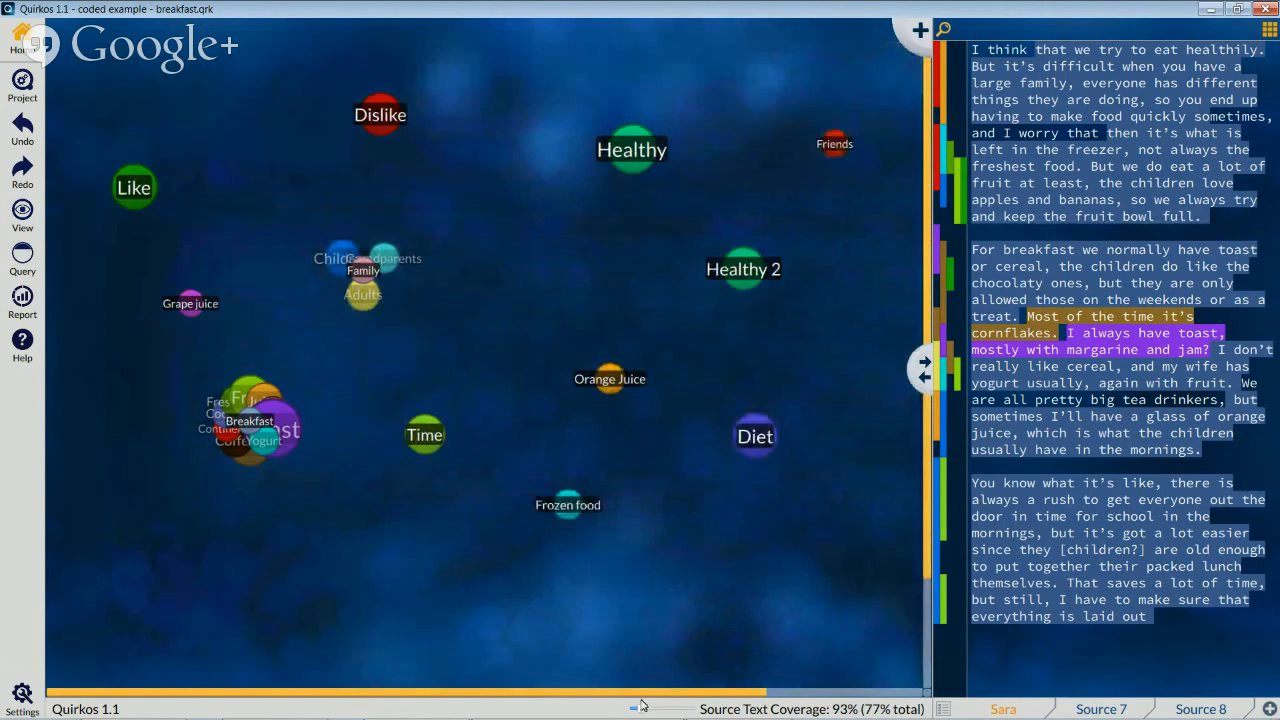
drag(642, 712, 645, 712)
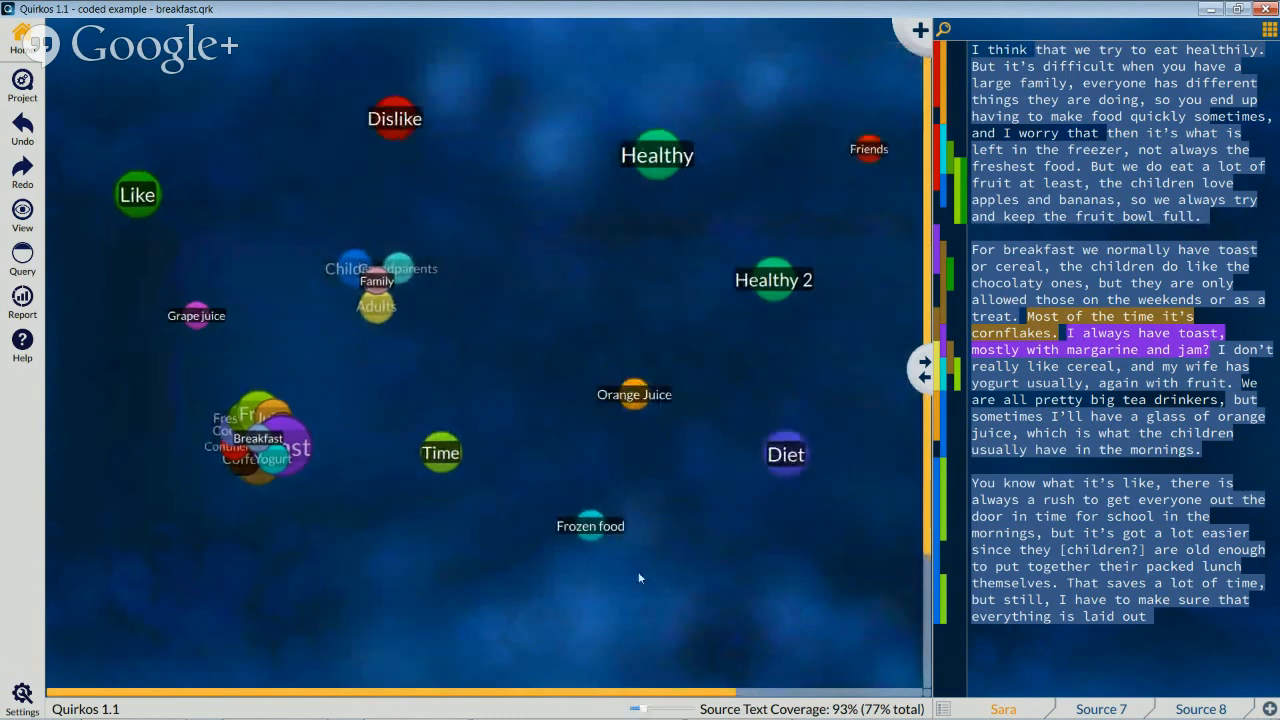
mouse_move(380, 284)
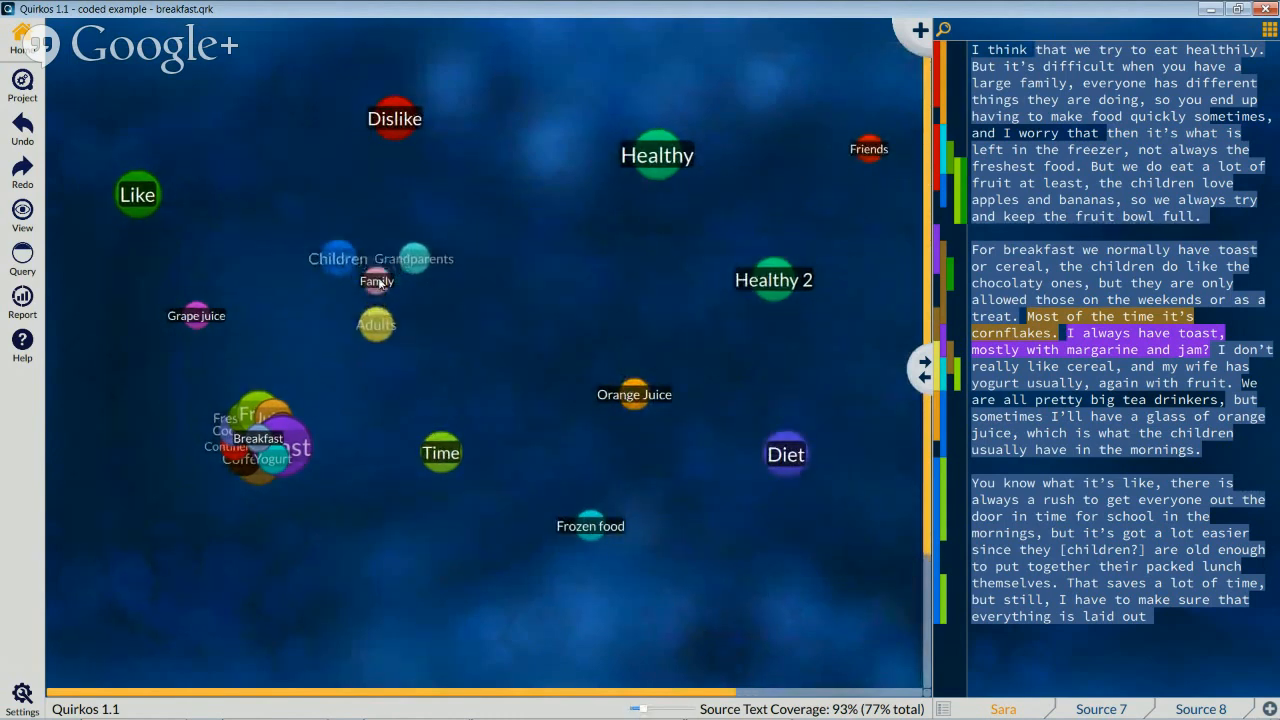
drag(380, 284, 403, 280)
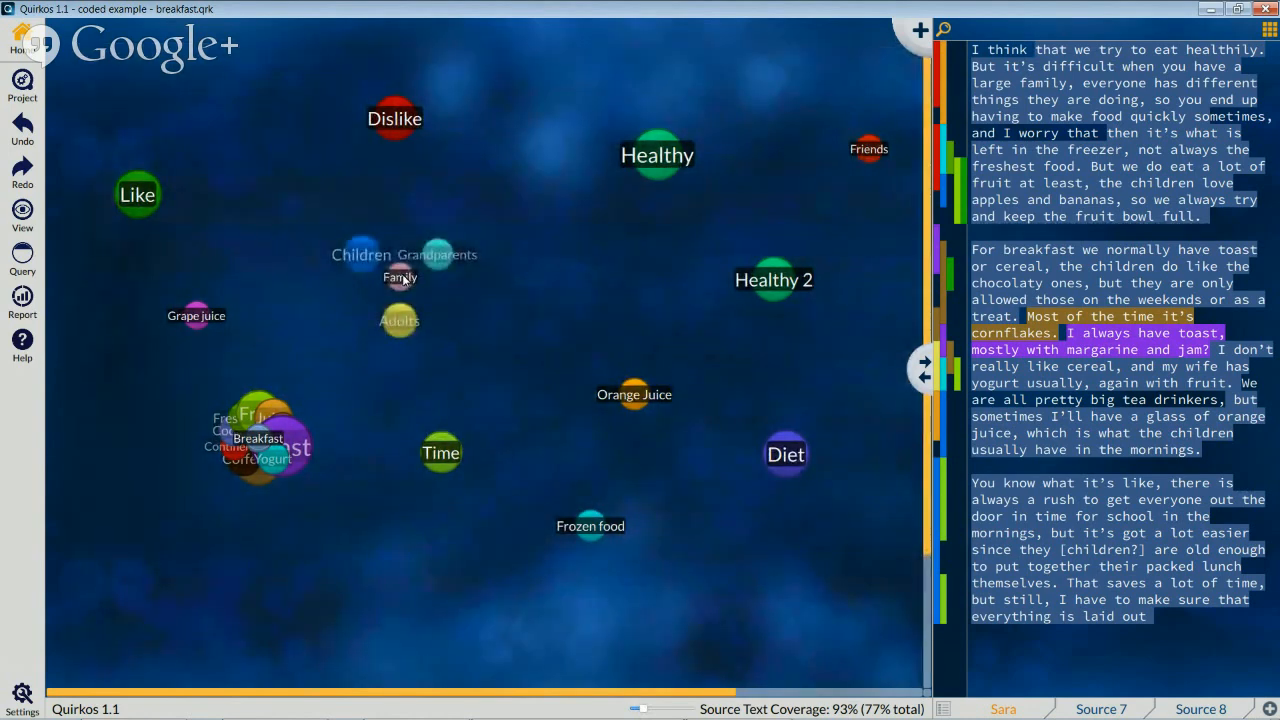
Browse the list of all sources and check which passages the coloured coding stripes beside the source text stand for.
click(942, 709)
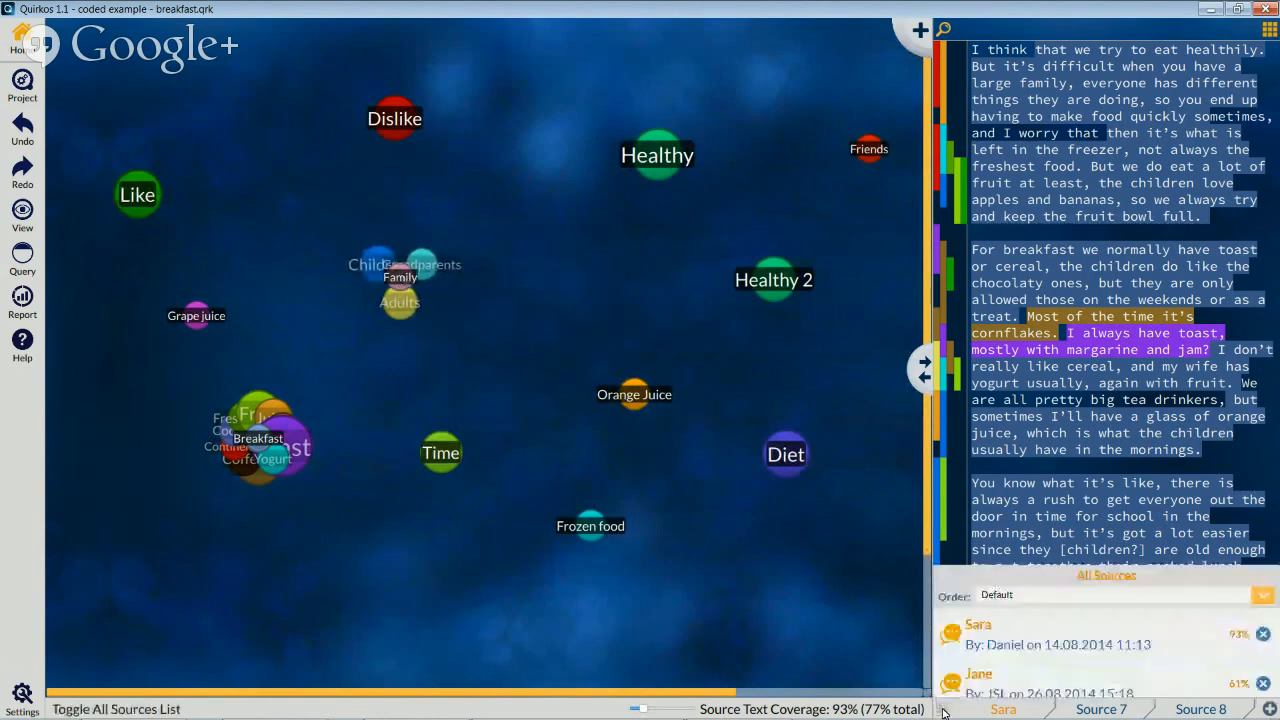
scroll(1035, 545, down, 4)
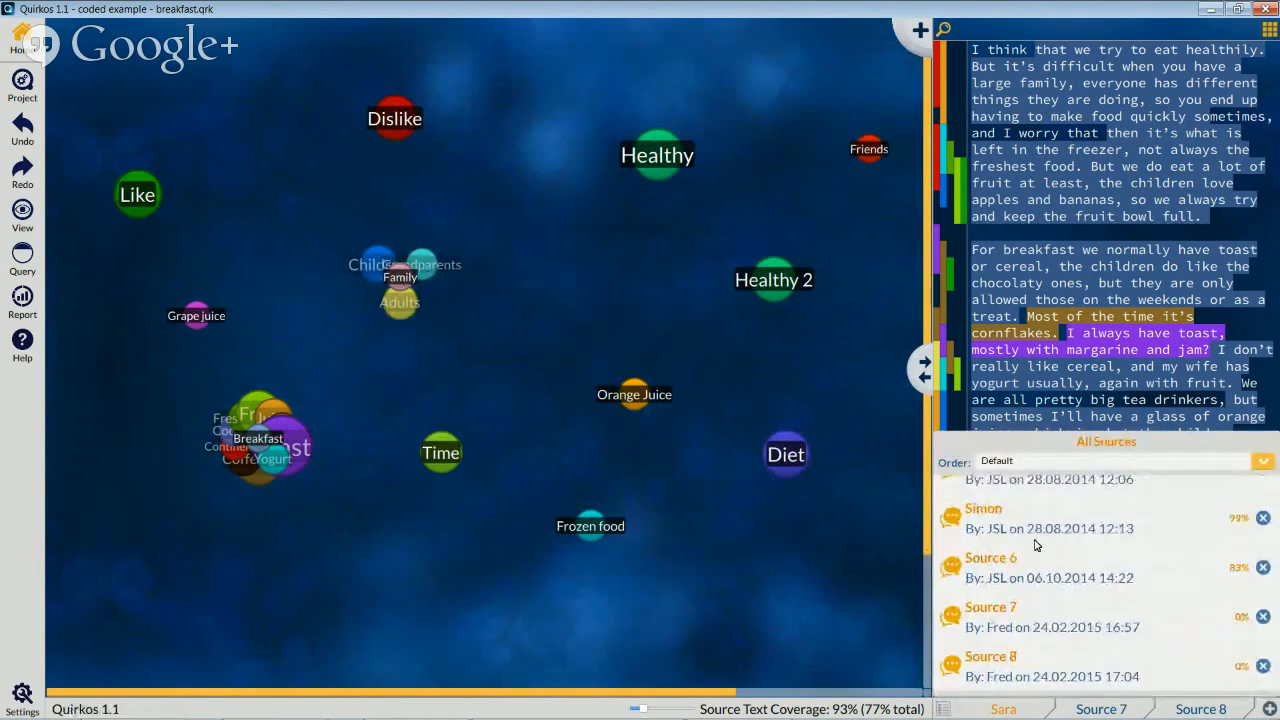
scroll(1035, 545, up, 3)
click(942, 709)
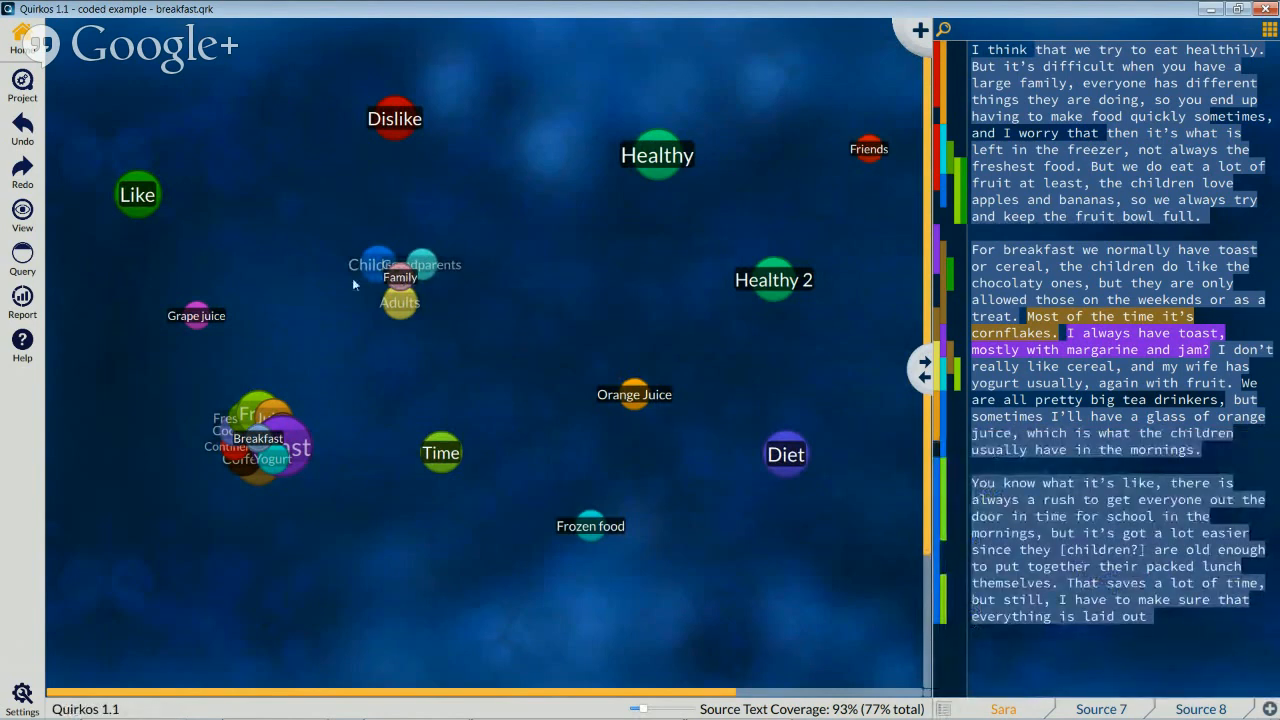
mouse_move(941, 259)
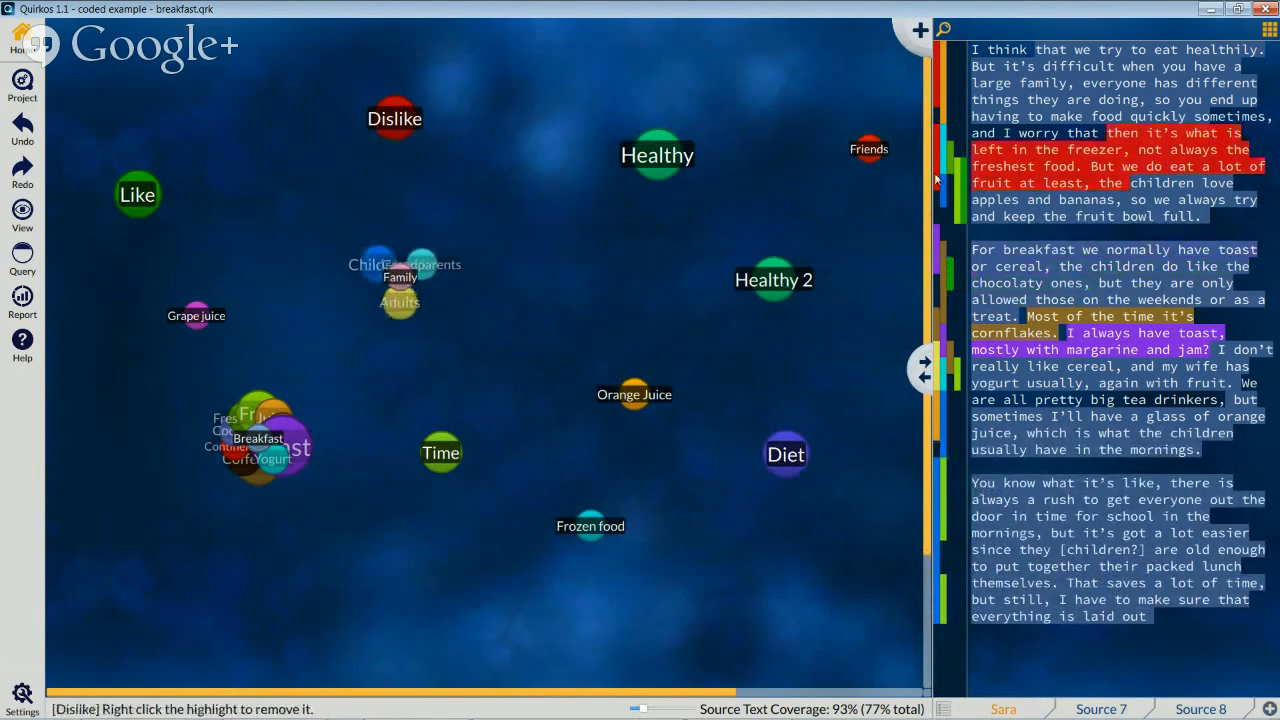
mouse_move(967, 190)
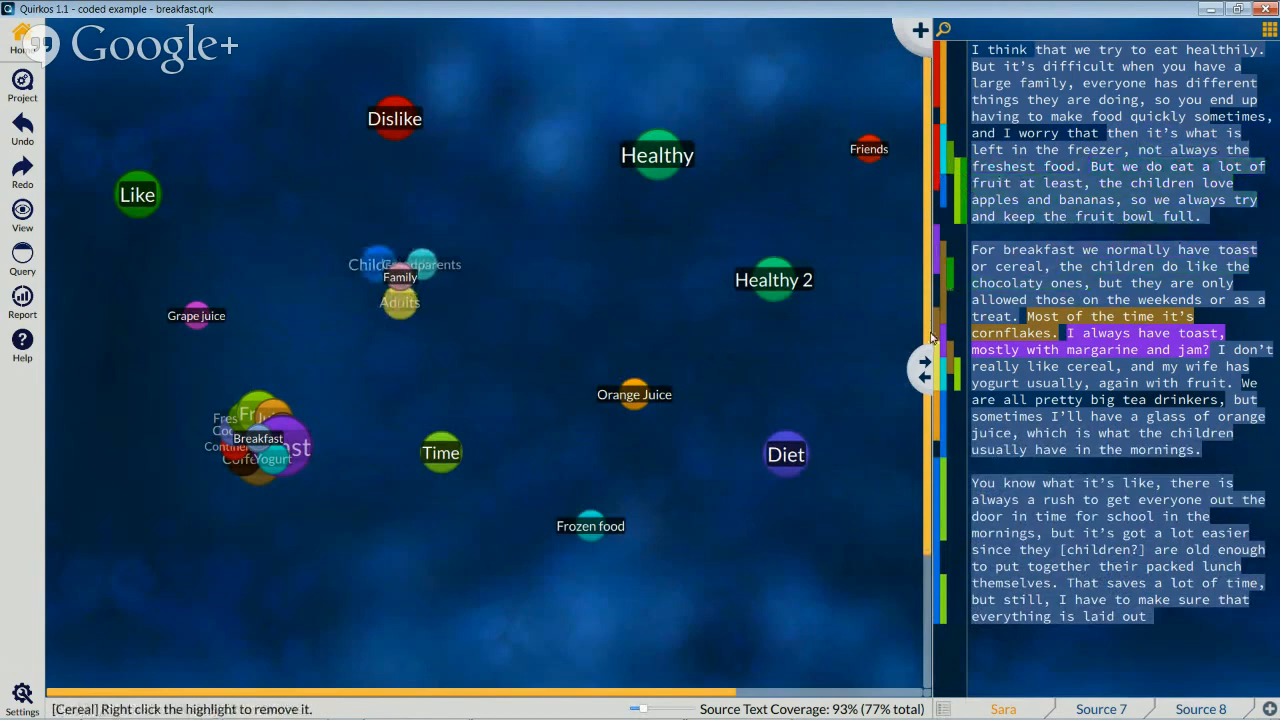
mouse_move(938, 430)
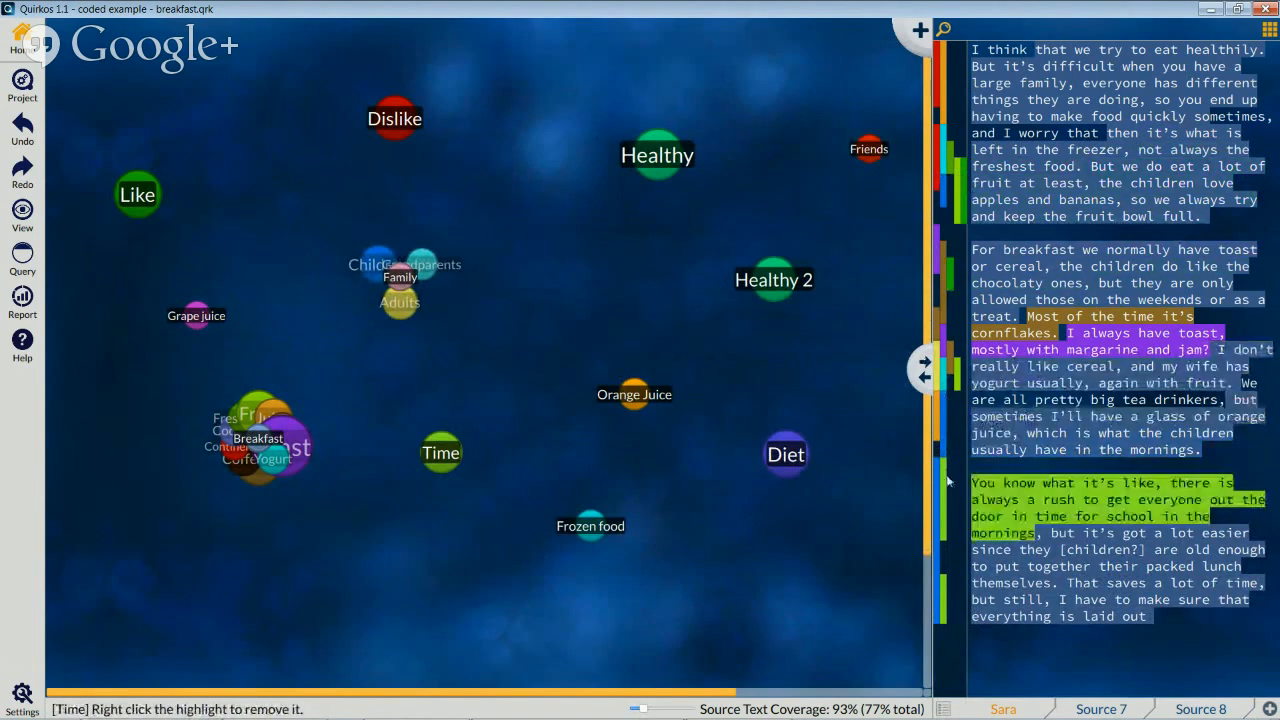
mouse_move(945, 499)
mouse_move(936, 593)
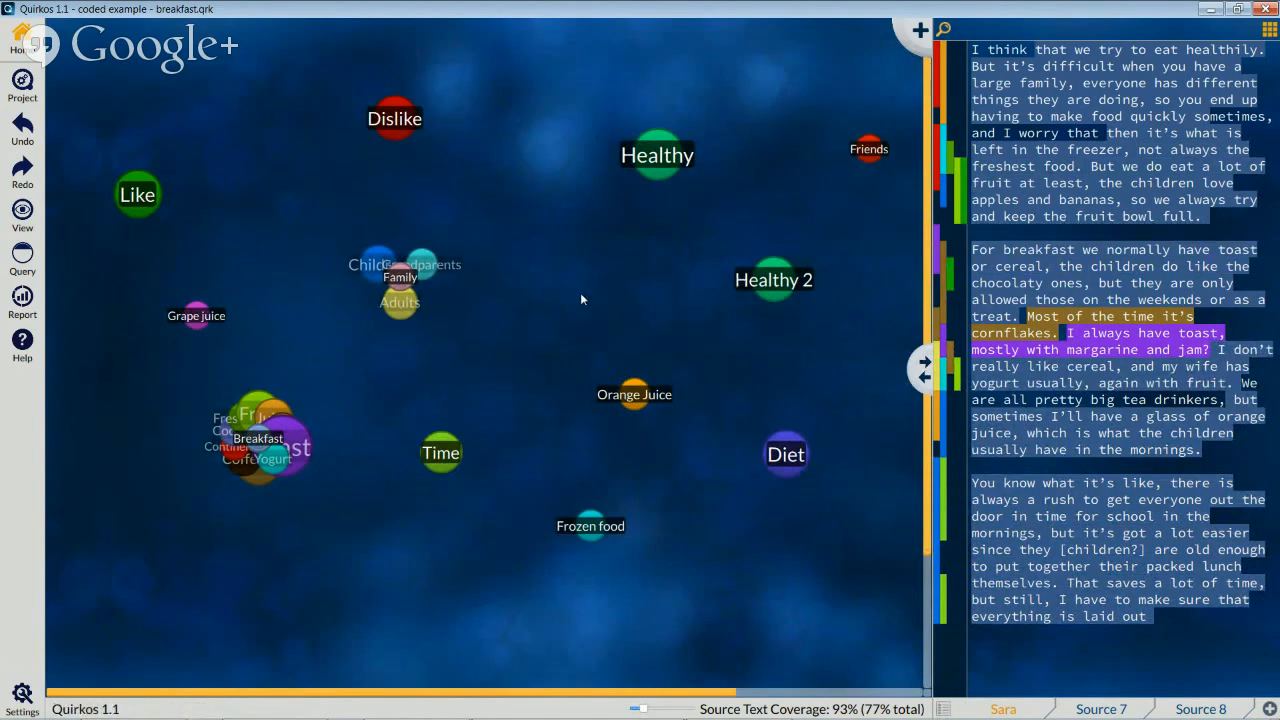
Shift the Breakfast group slightly and move the Healthy and Healthy 2 quirks closer to the Family group.
mouse_move(260, 443)
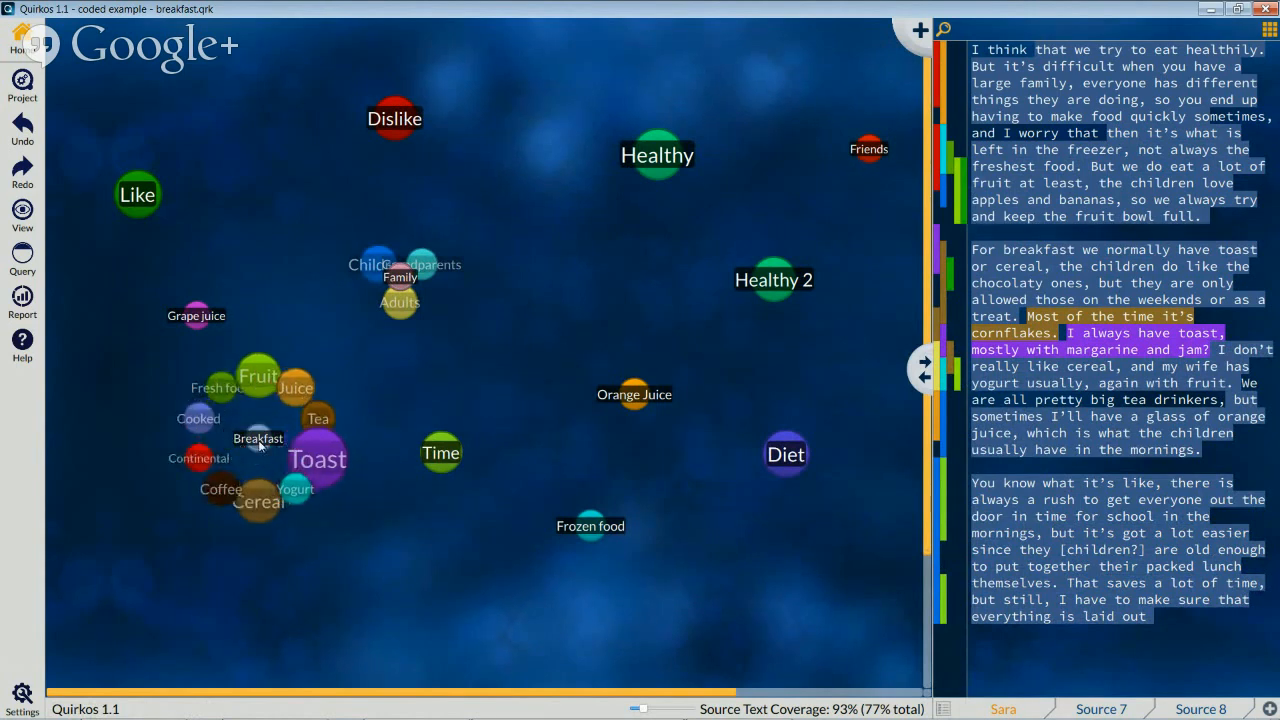
drag(260, 445, 282, 436)
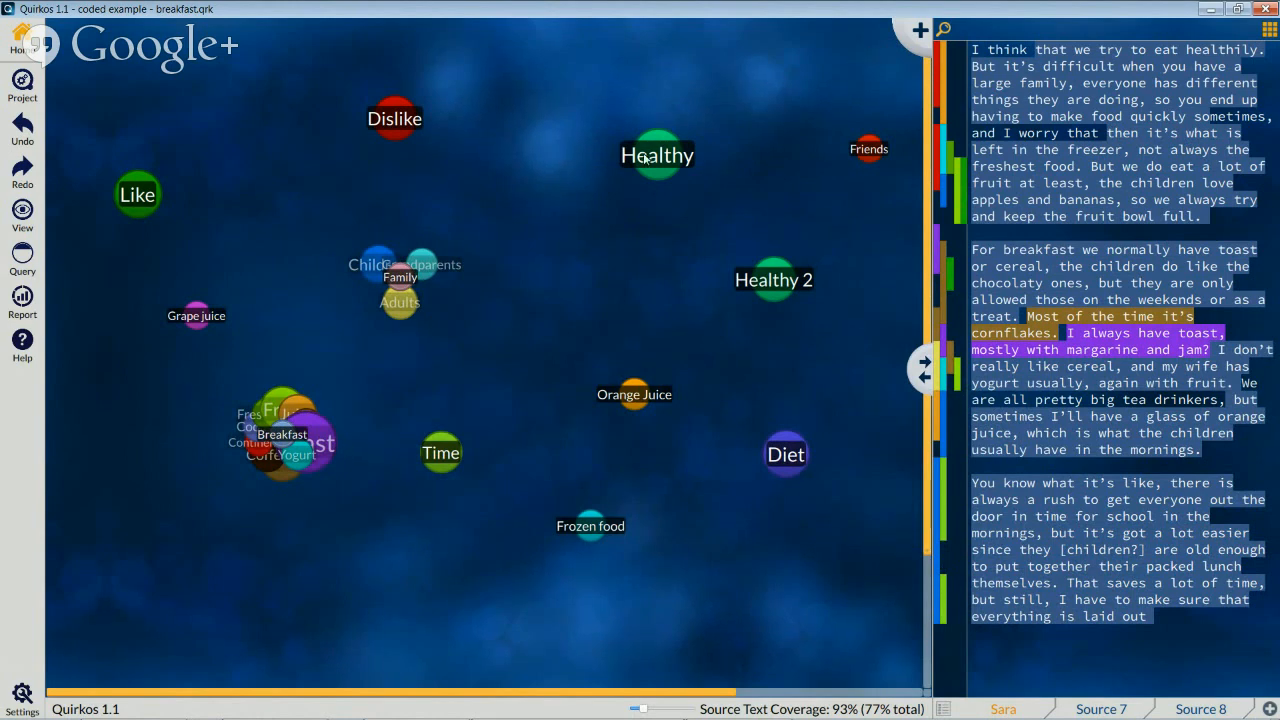
drag(652, 157, 569, 185)
drag(778, 283, 660, 258)
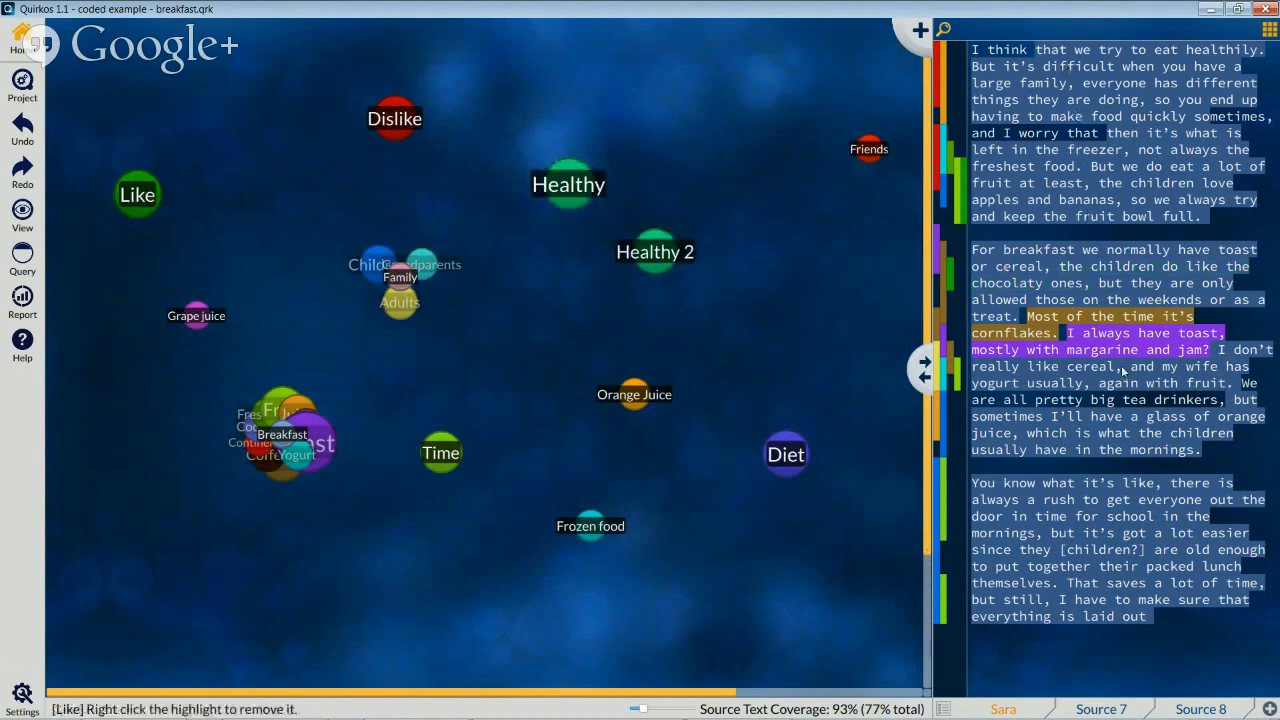
Open the second source from the list of all sources, and switch back to the first source's text.
click(943, 711)
click(1034, 560)
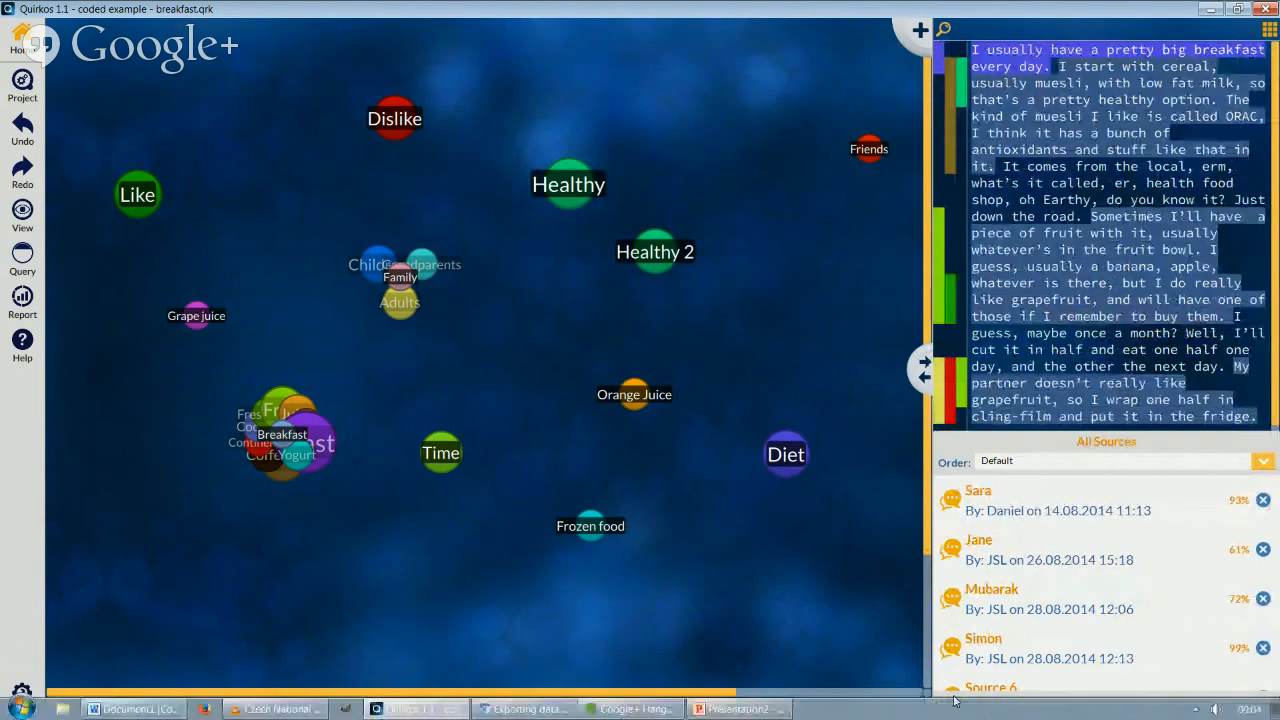
click(949, 709)
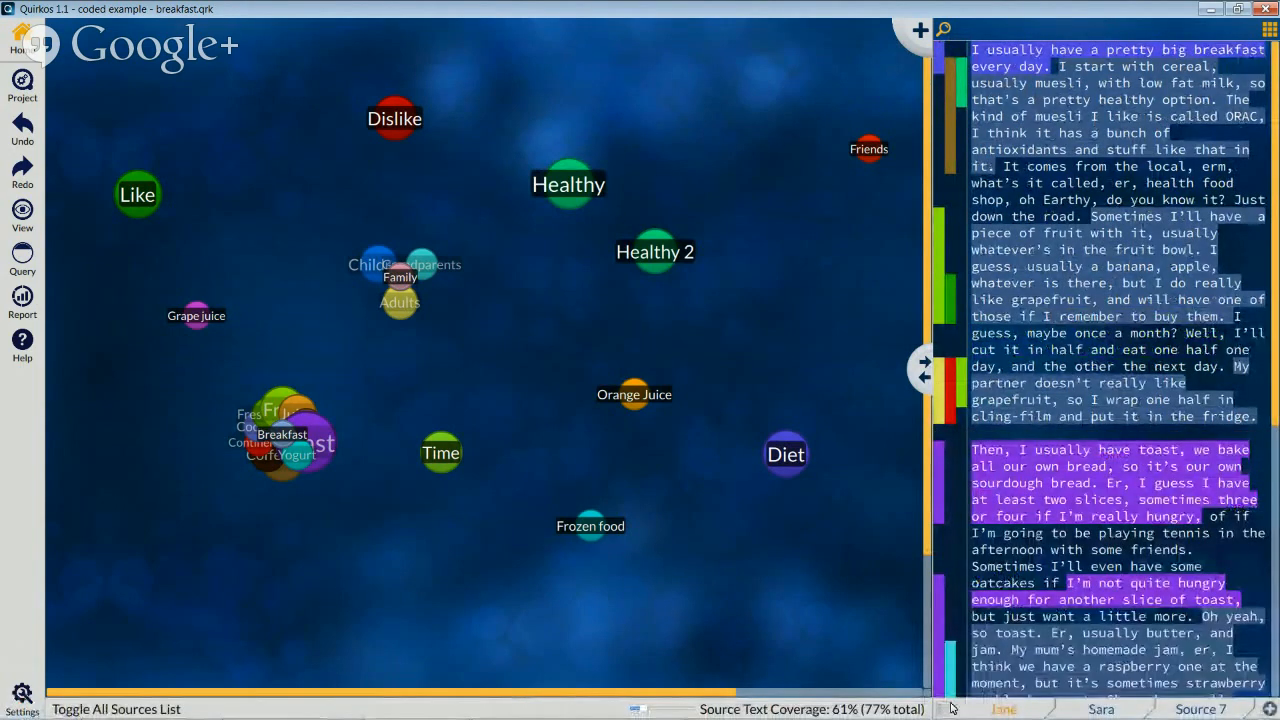
click(1105, 710)
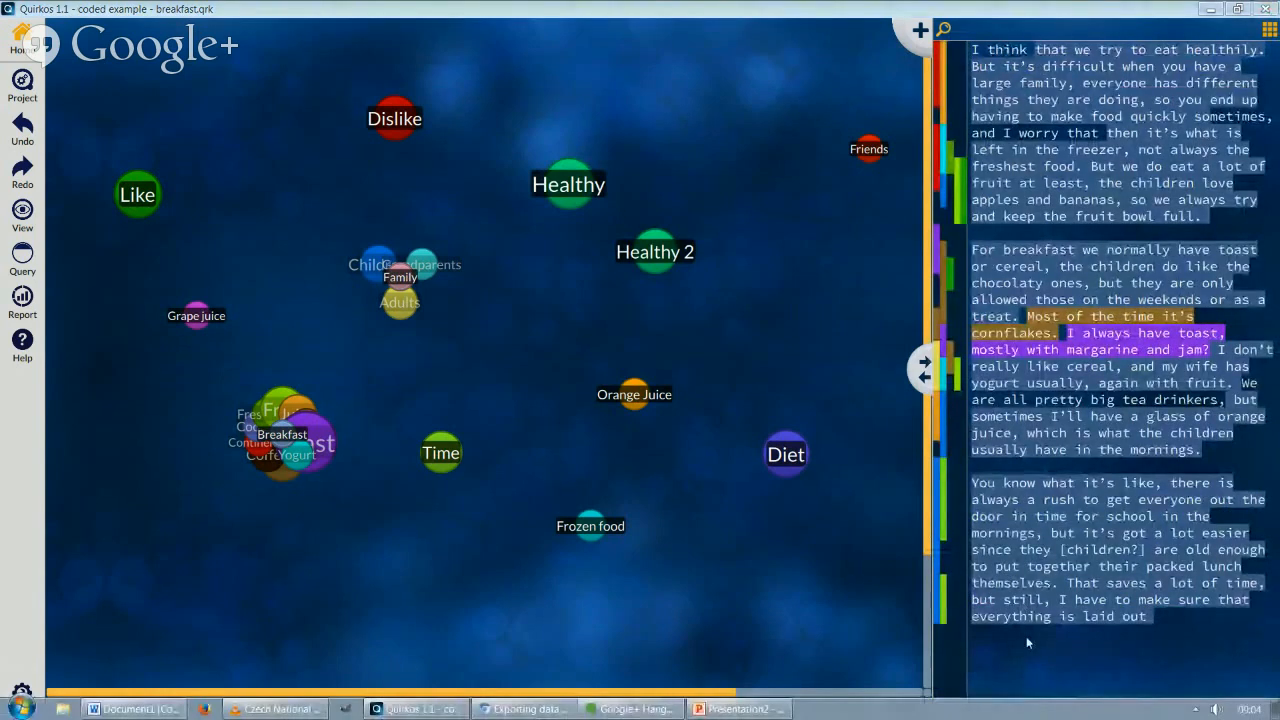
In the second source, code the passage from "It comes from the local" to "down the road." to the Healthy quirk.
click(1007, 709)
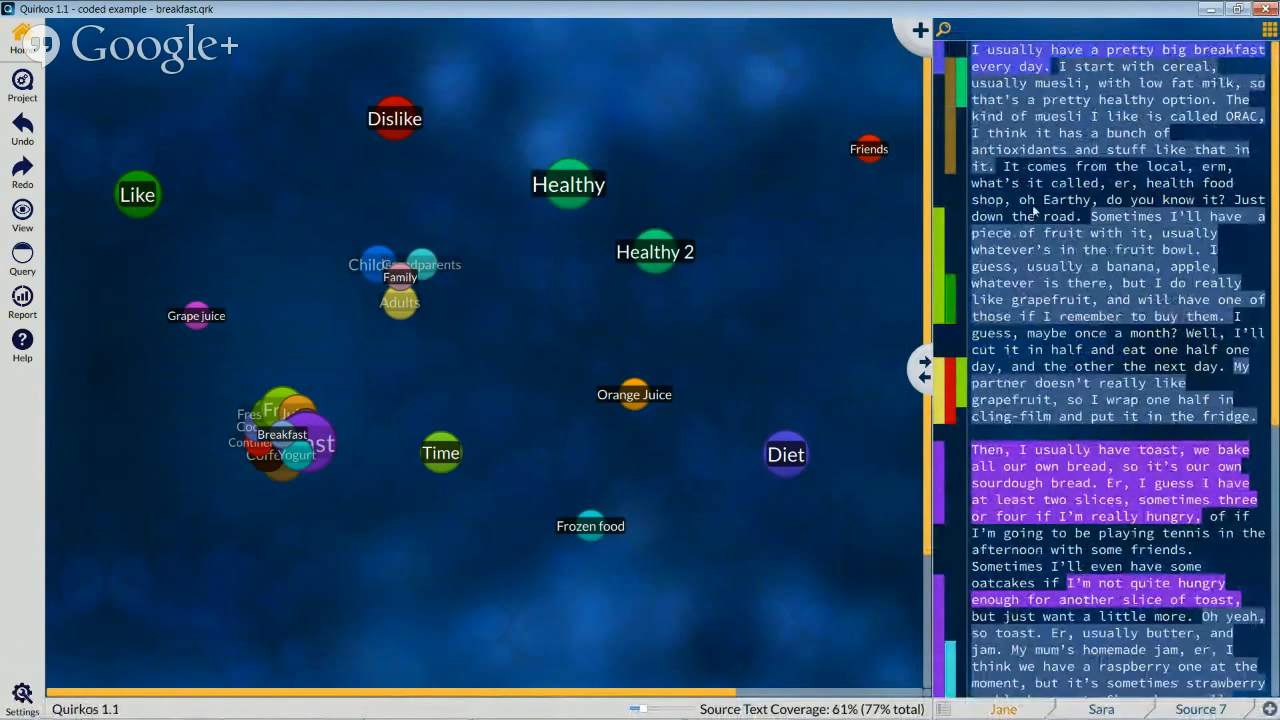
drag(1004, 166, 1084, 214)
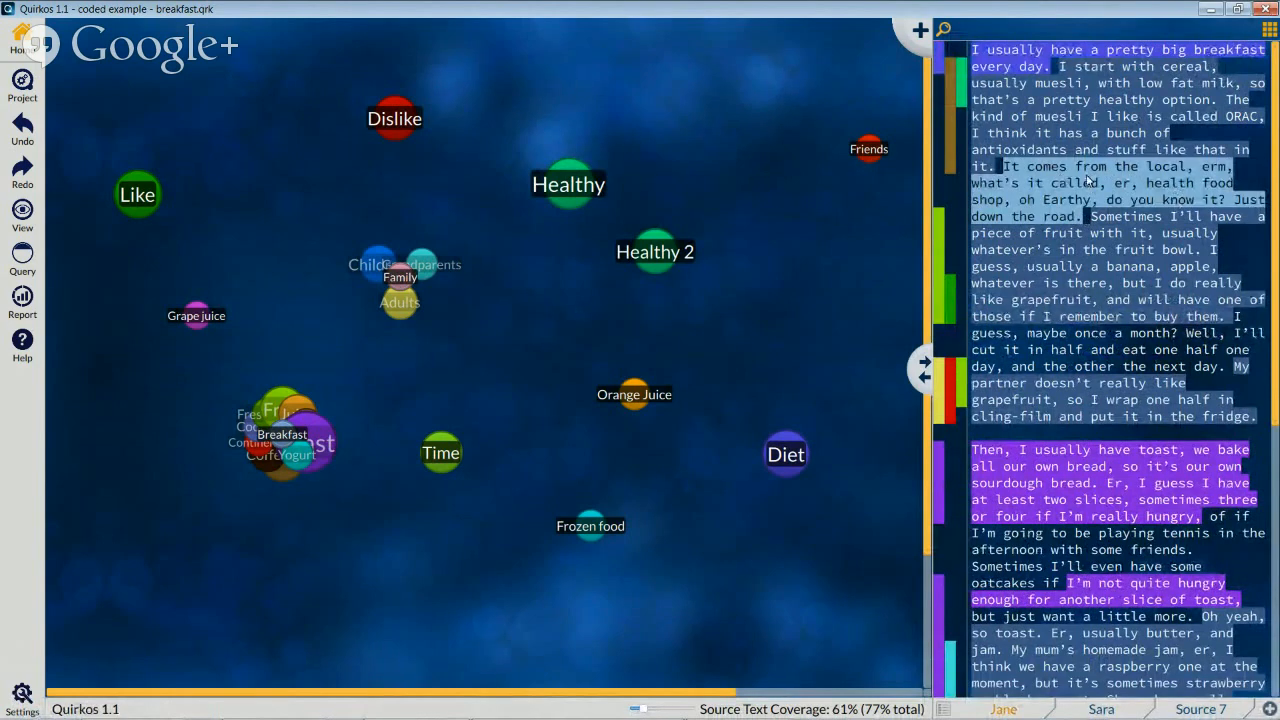
mouse_move(1004, 166)
mouse_down()
mouse_move(1083, 215)
mouse_move(770, 171)
mouse_move(578, 166)
mouse_move(568, 190)
mouse_up()
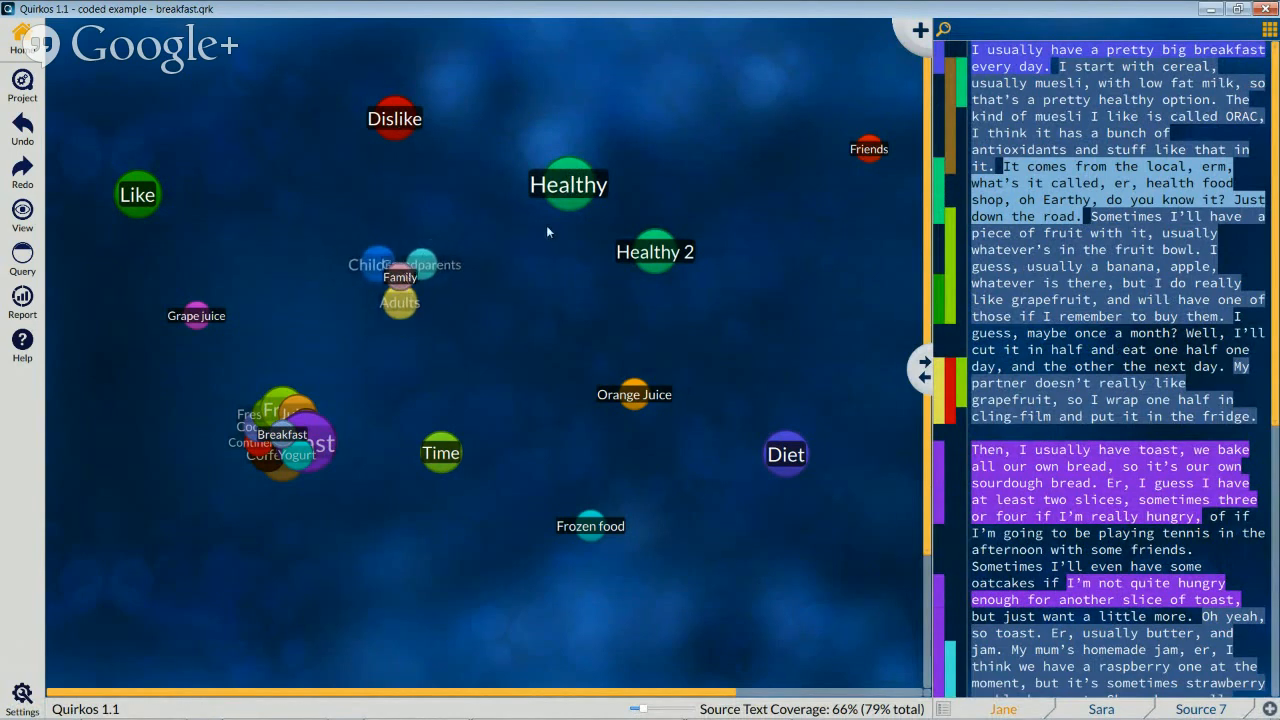
Move the Healthy quirk slightly nearer the Family group and reposition Healthy 2 beside it.
drag(573, 192, 546, 207)
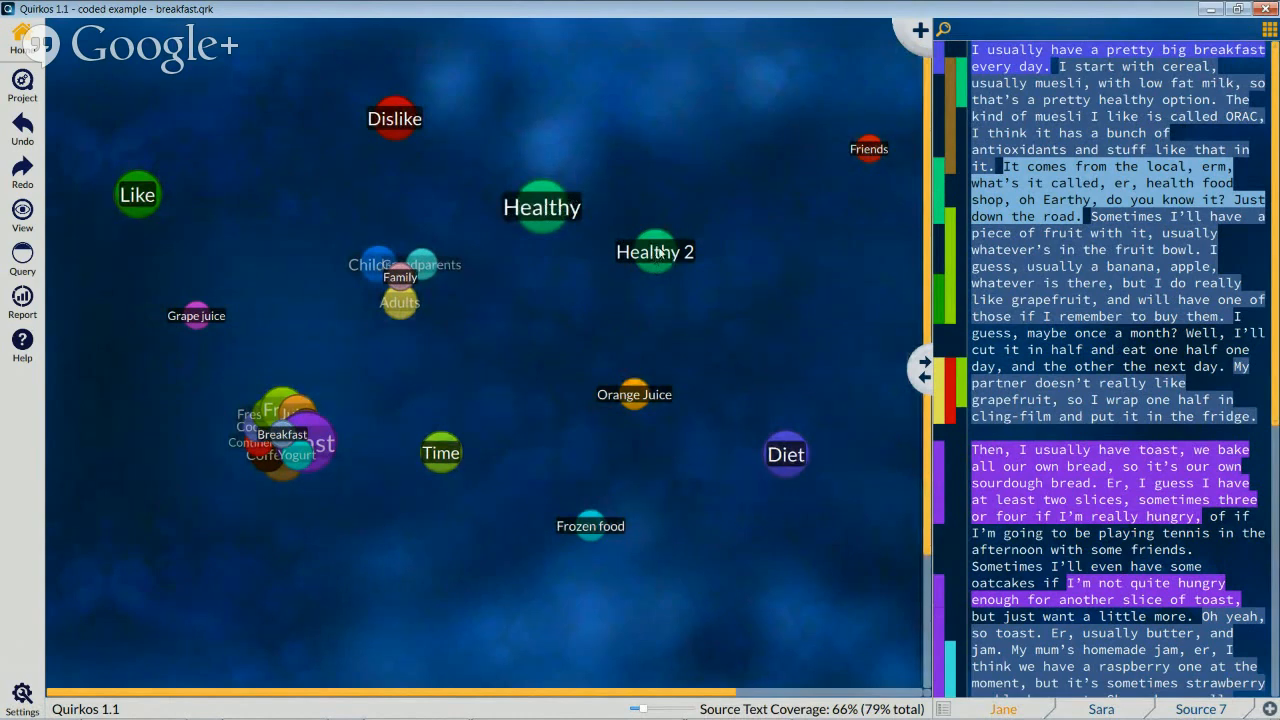
drag(659, 258, 532, 212)
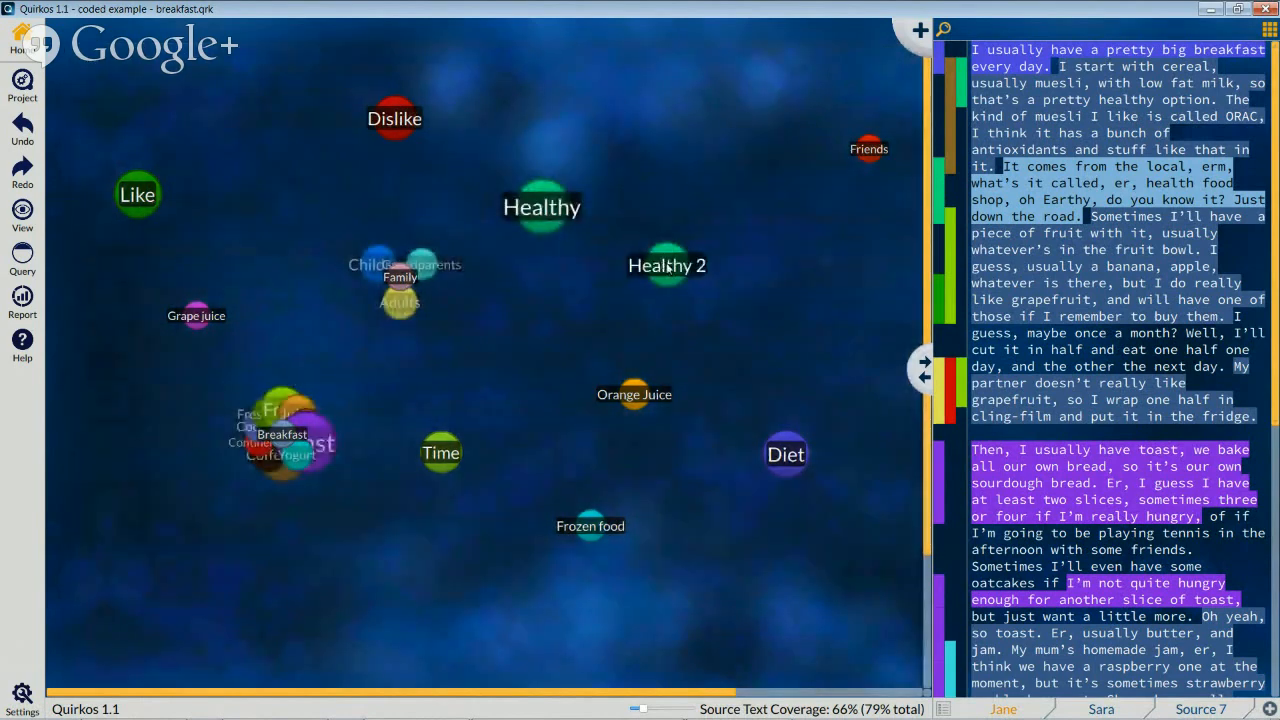
Remove the Healthy 2 quirk and undo the removal.
right_click(668, 270)
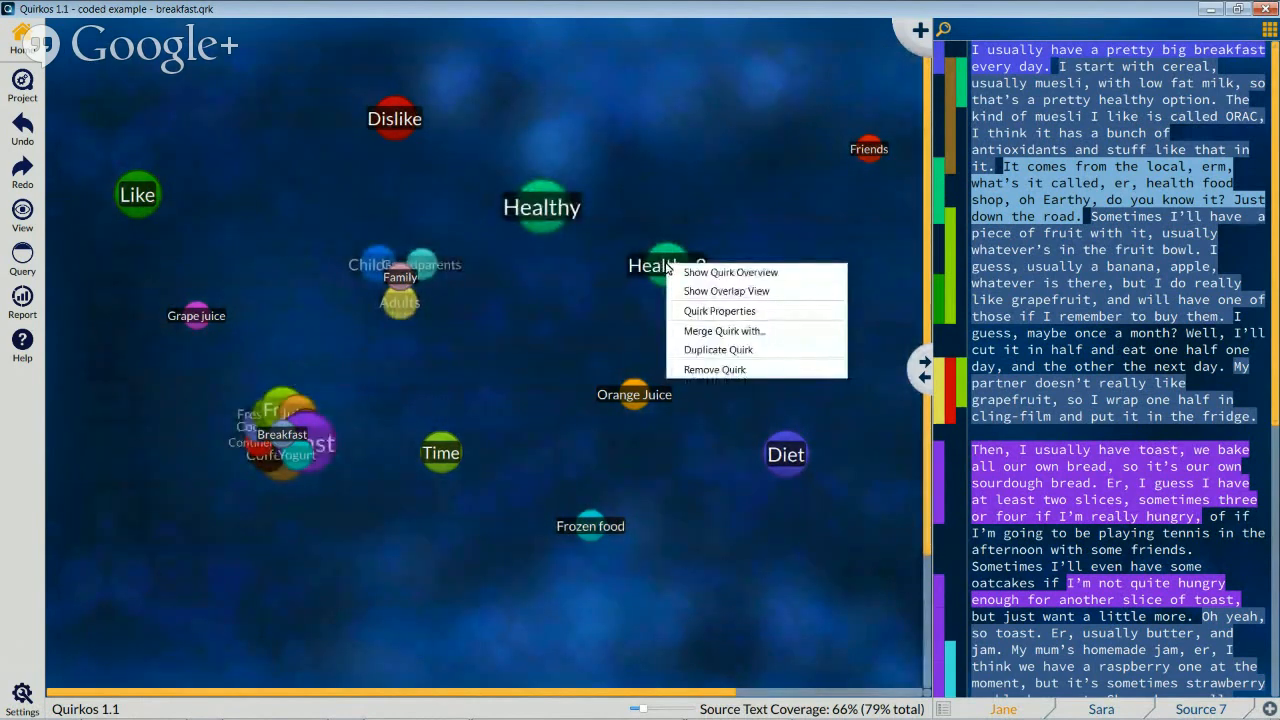
click(712, 369)
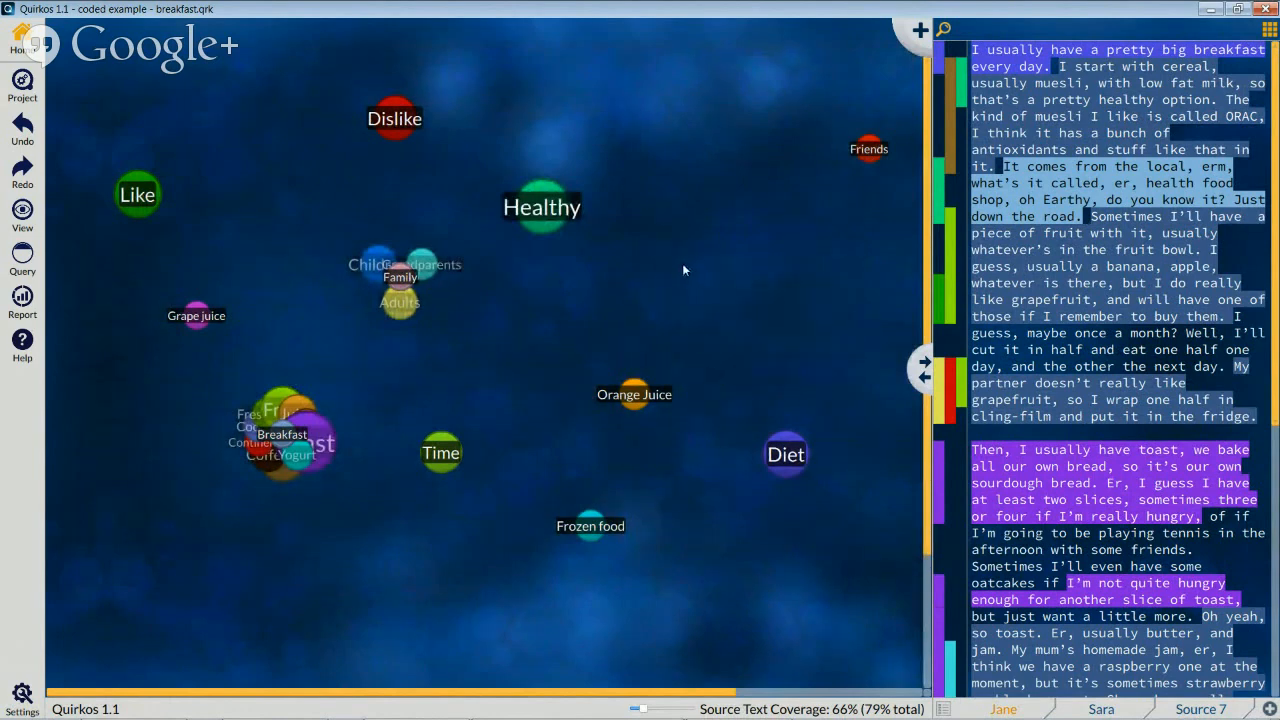
click(36, 170)
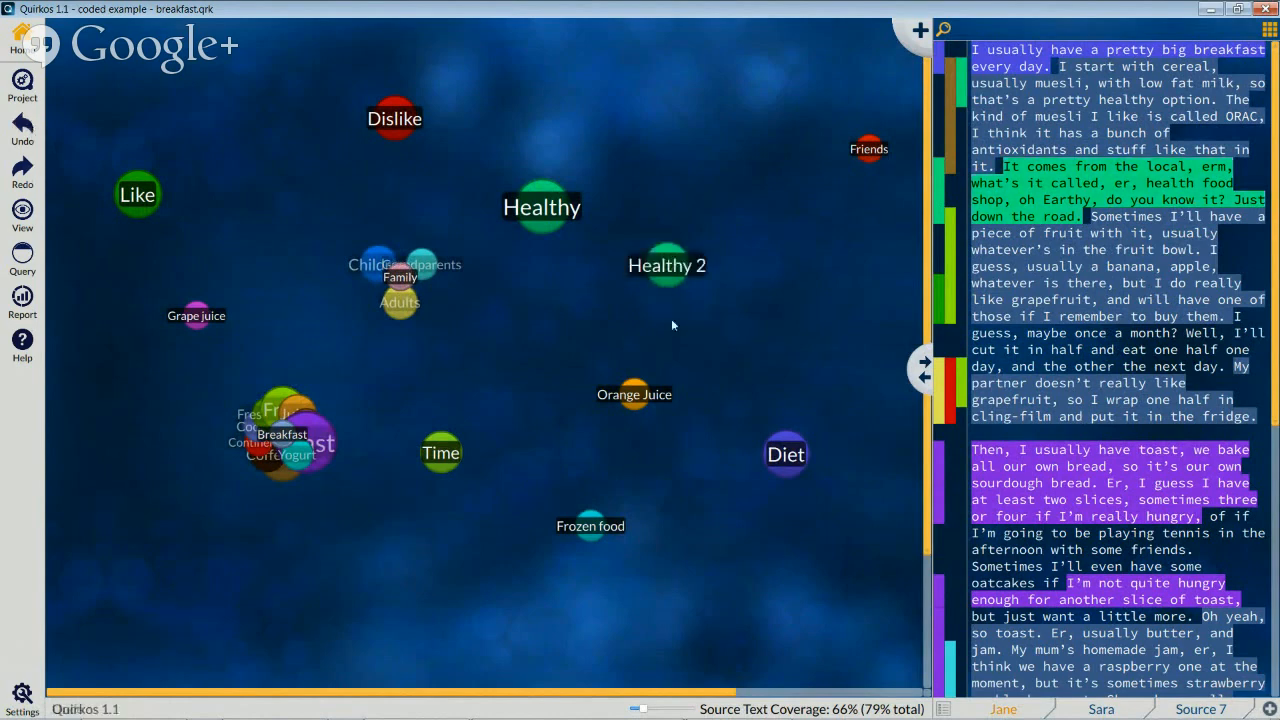
Remove the Healthy 2 and Grape juice quirks from the canvas.
right_click(668, 267)
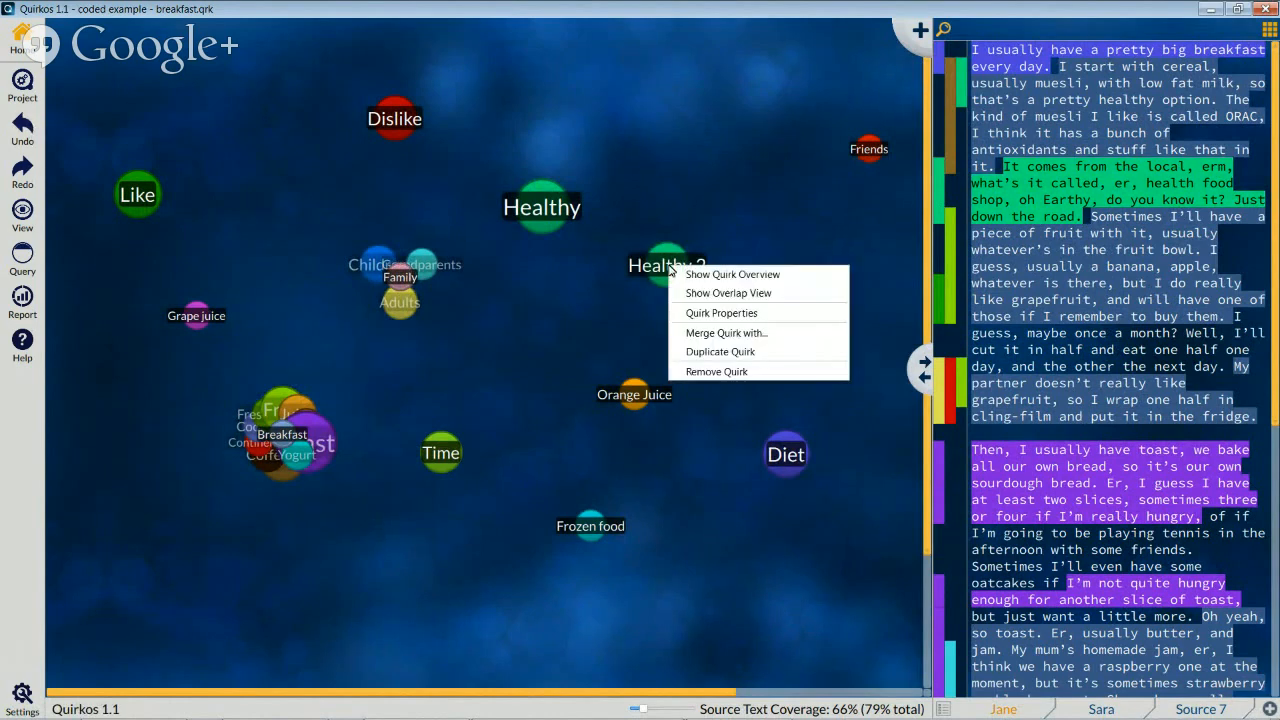
click(707, 372)
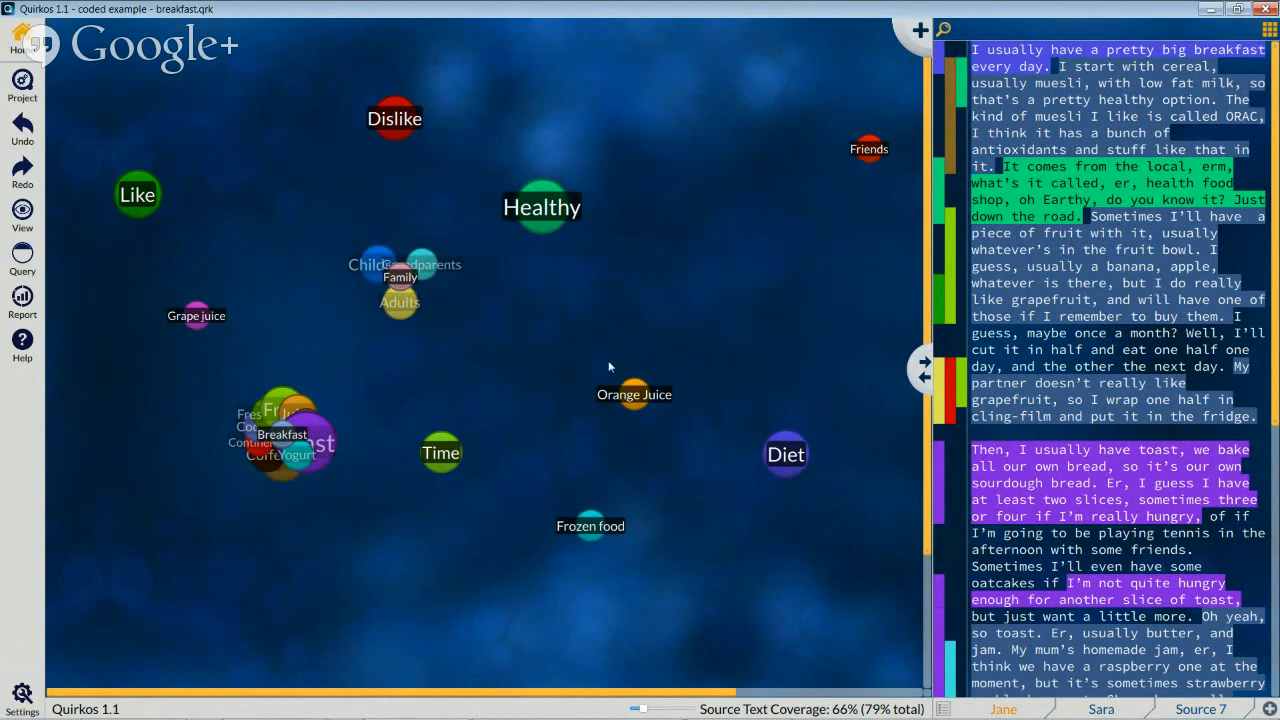
right_click(197, 318)
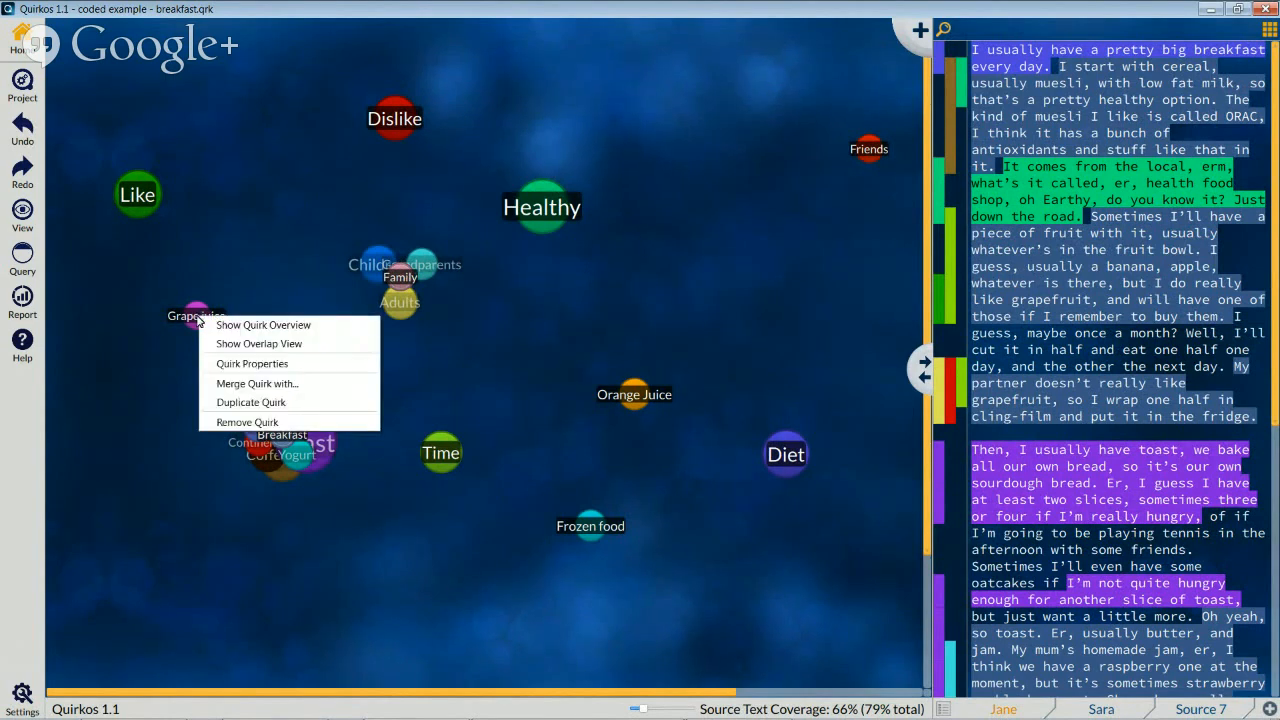
click(245, 421)
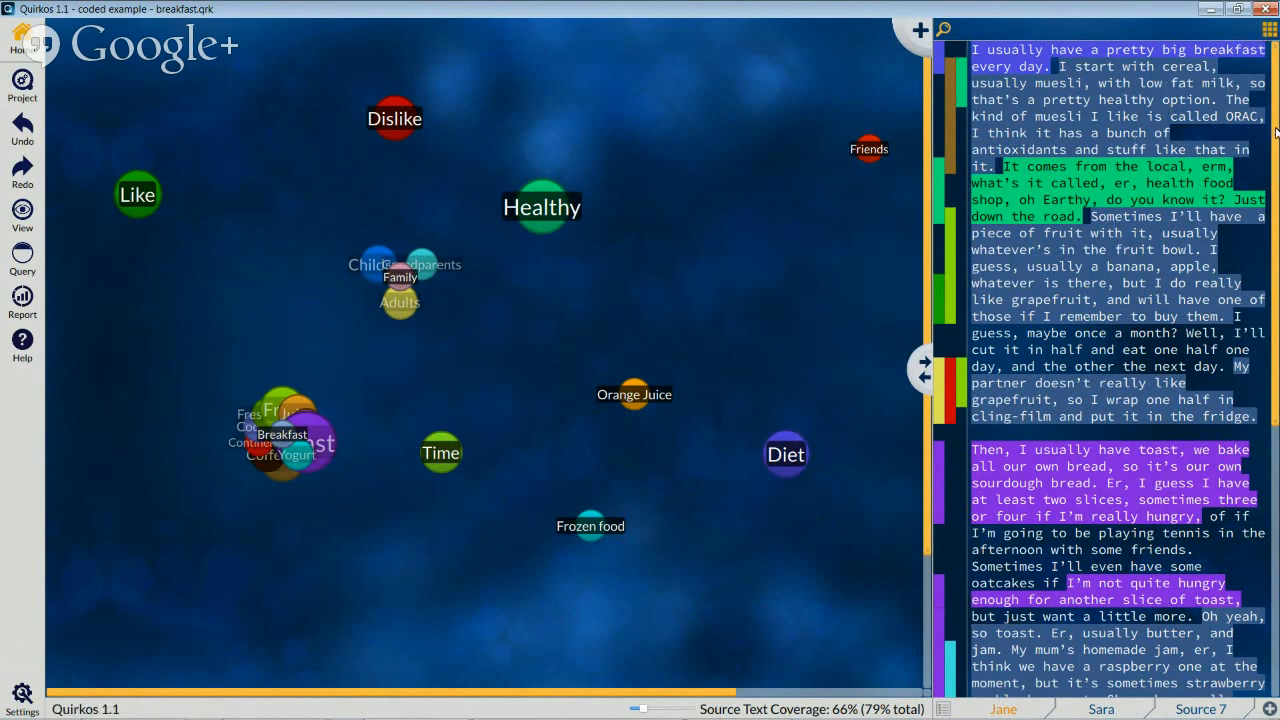
Skim the second source's coded text and open its source properties.
scroll(1275, 133, down, 8)
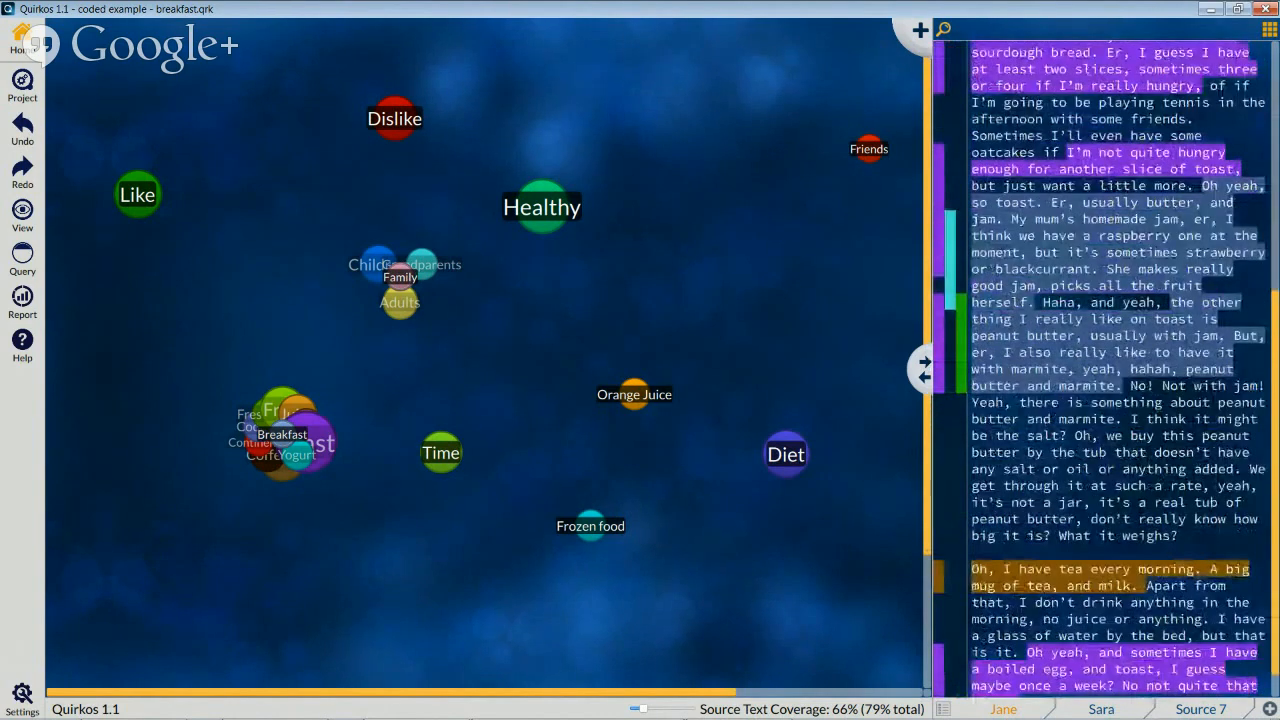
scroll(1110, 370, up, 8)
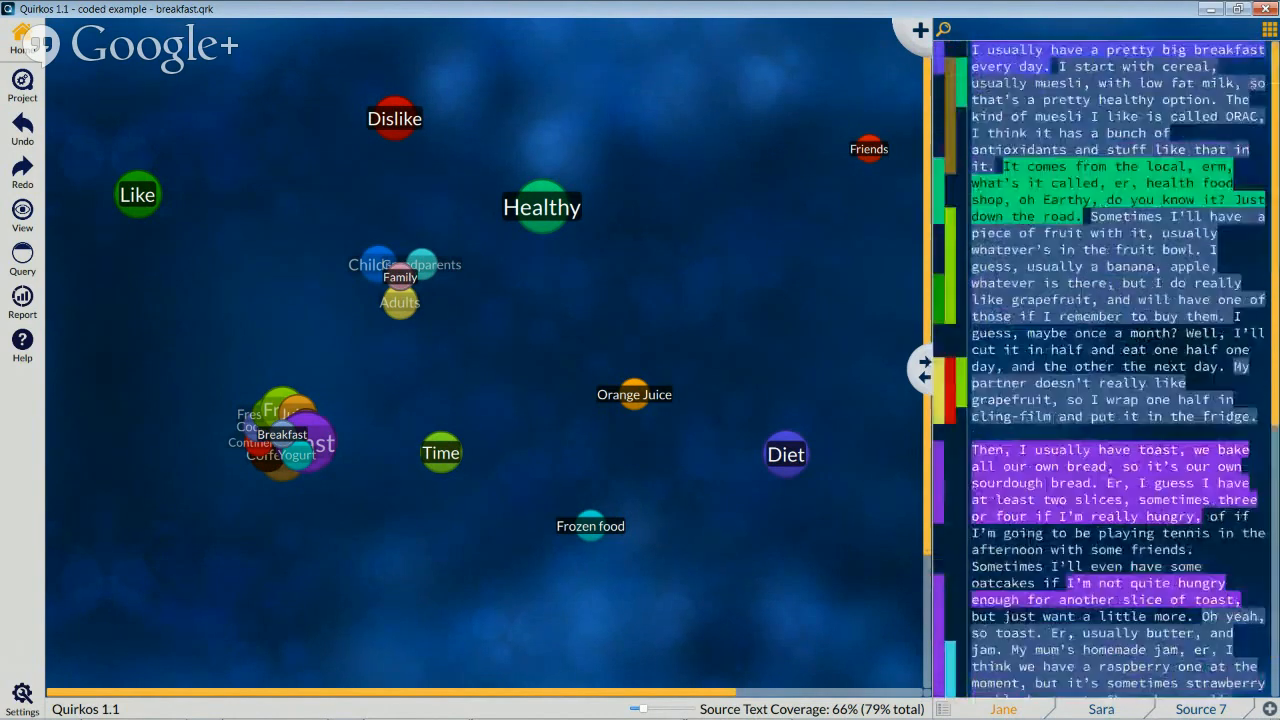
click(1262, 36)
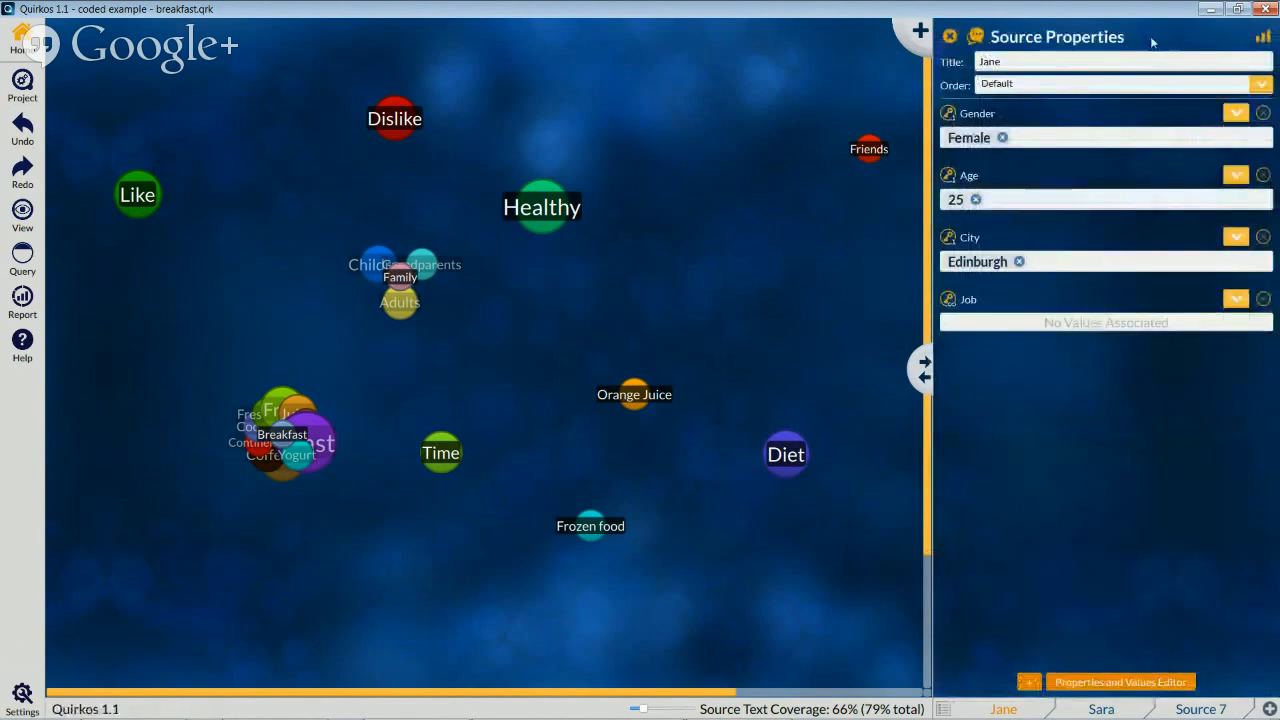
Assign the existing value Baker to the current source's Job property.
drag(1025, 61, 962, 64)
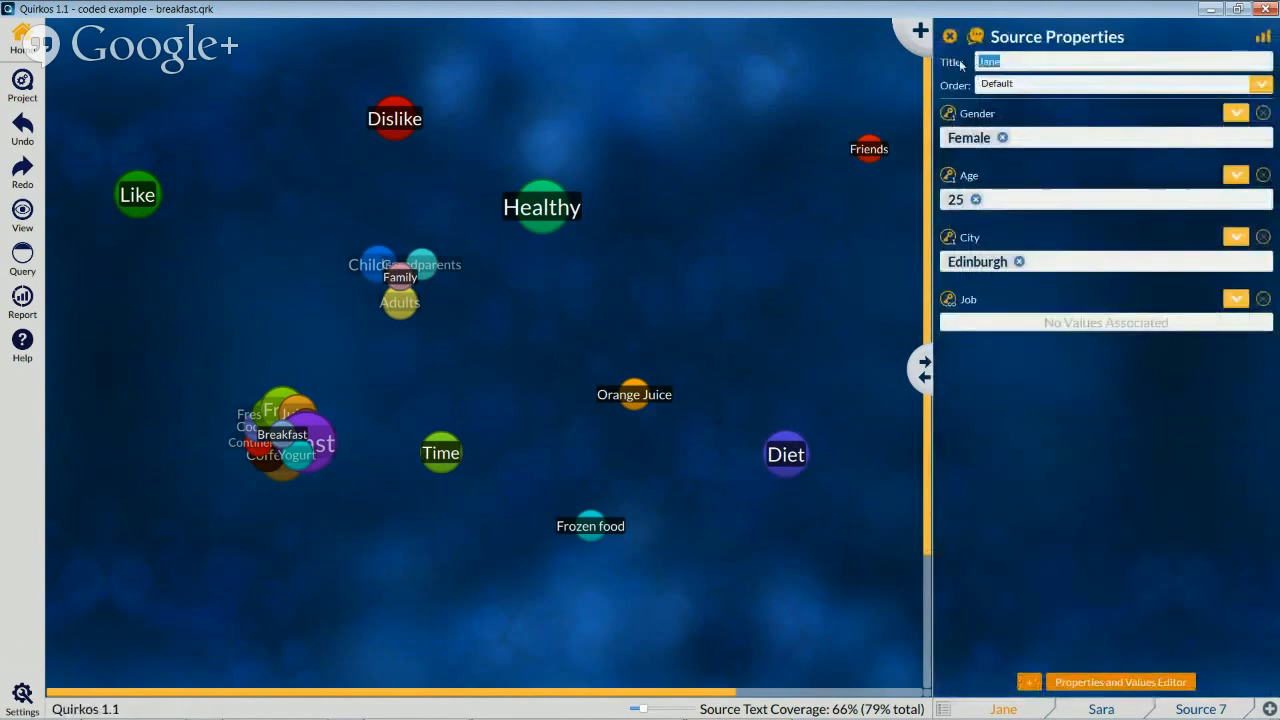
click(1016, 61)
click(1237, 302)
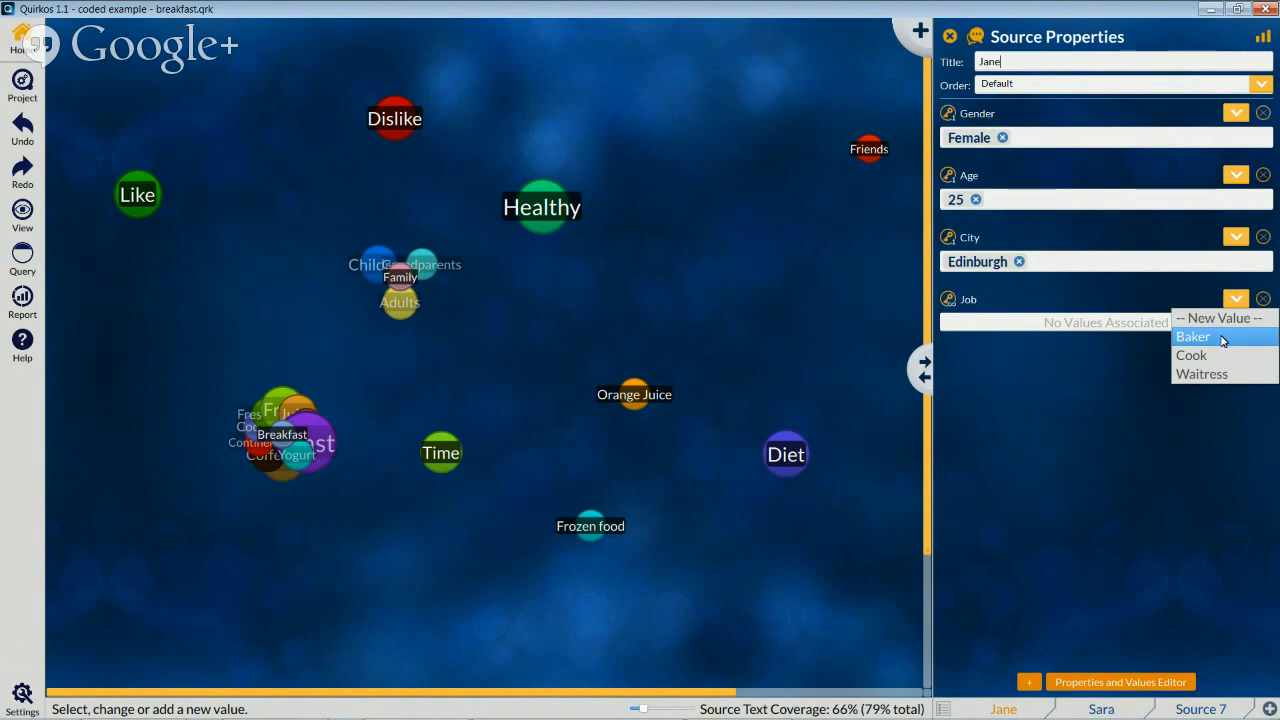
click(1221, 338)
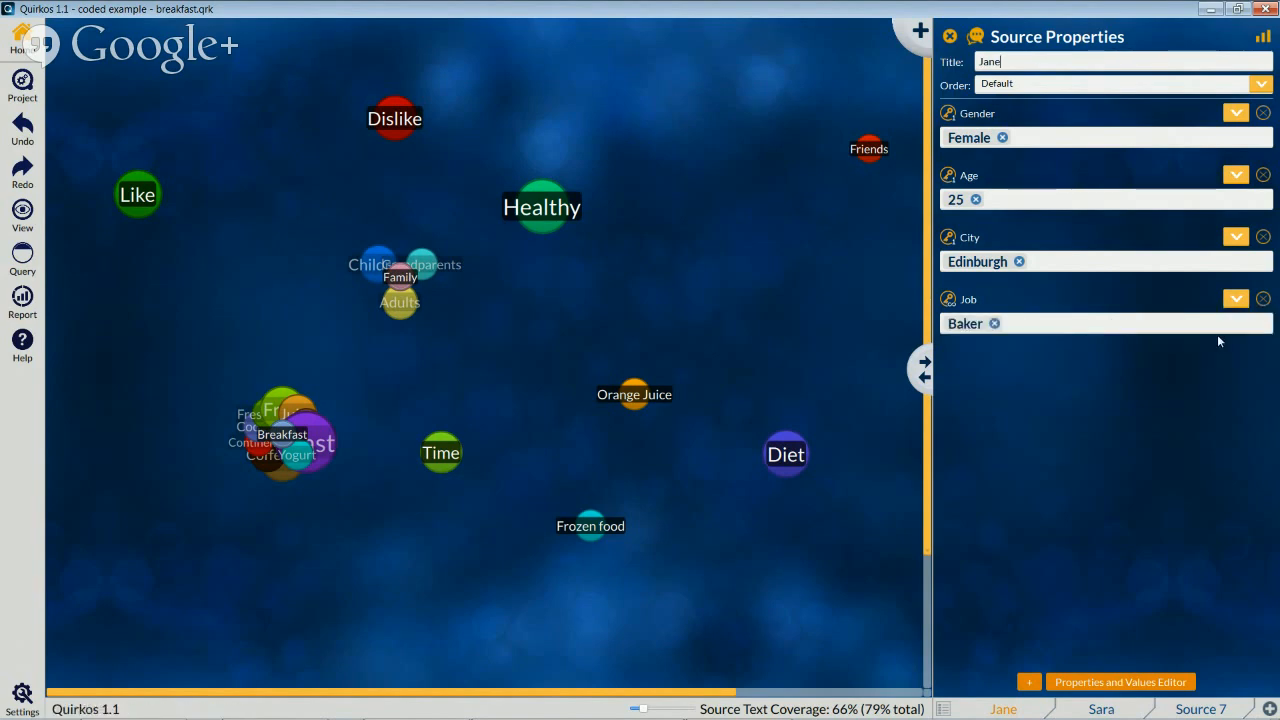
Show the next source's properties and look through the property list in the Properties and Values Editor.
click(1100, 709)
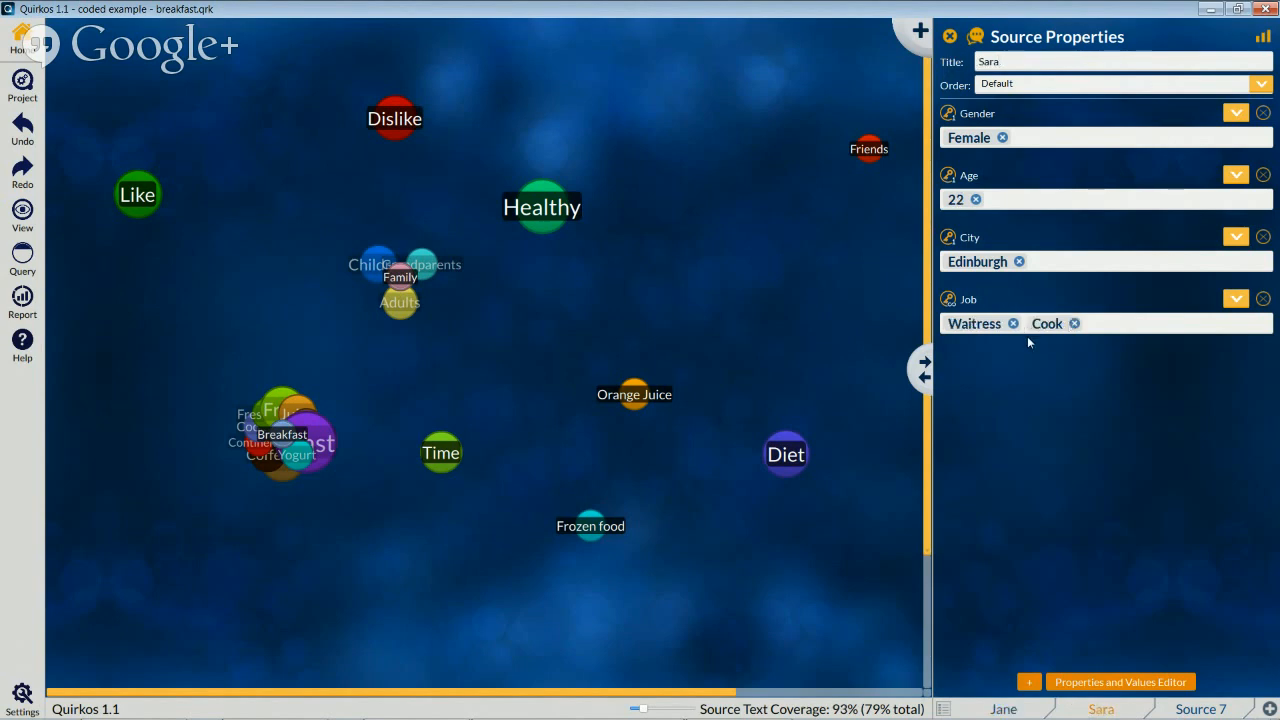
click(1097, 684)
scroll(550, 380, down, 2)
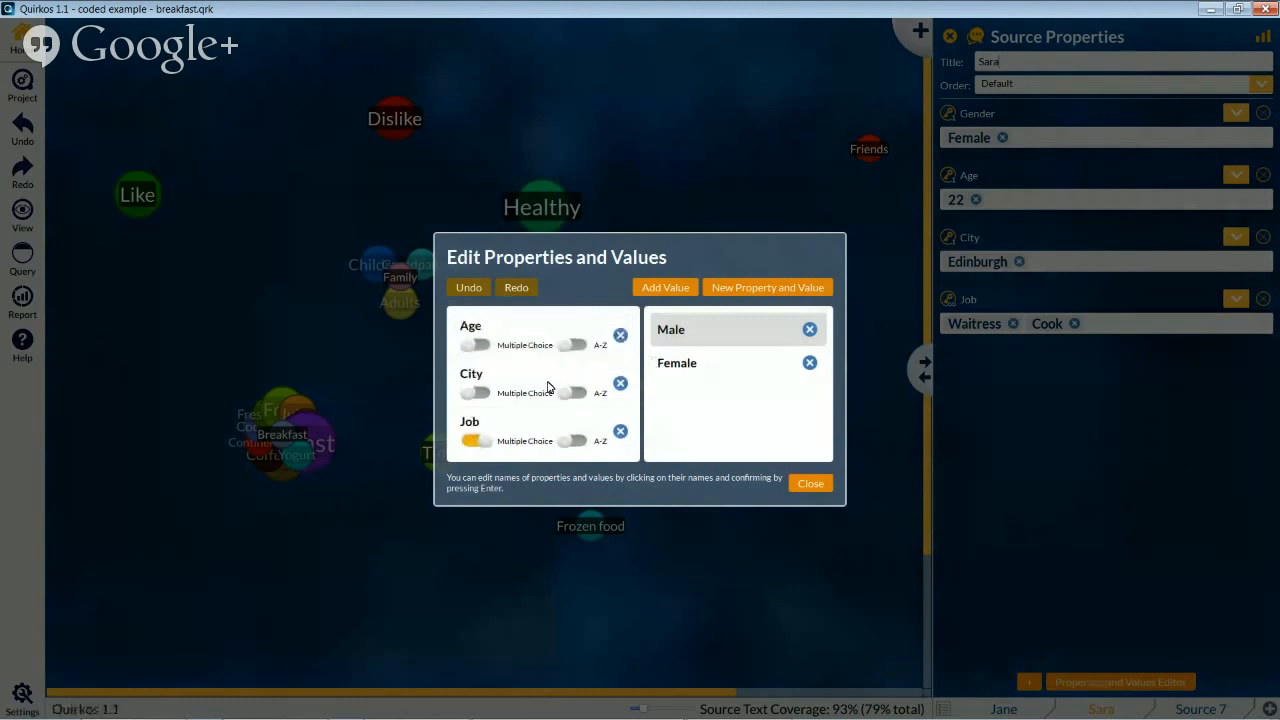
scroll(548, 387, up, 2)
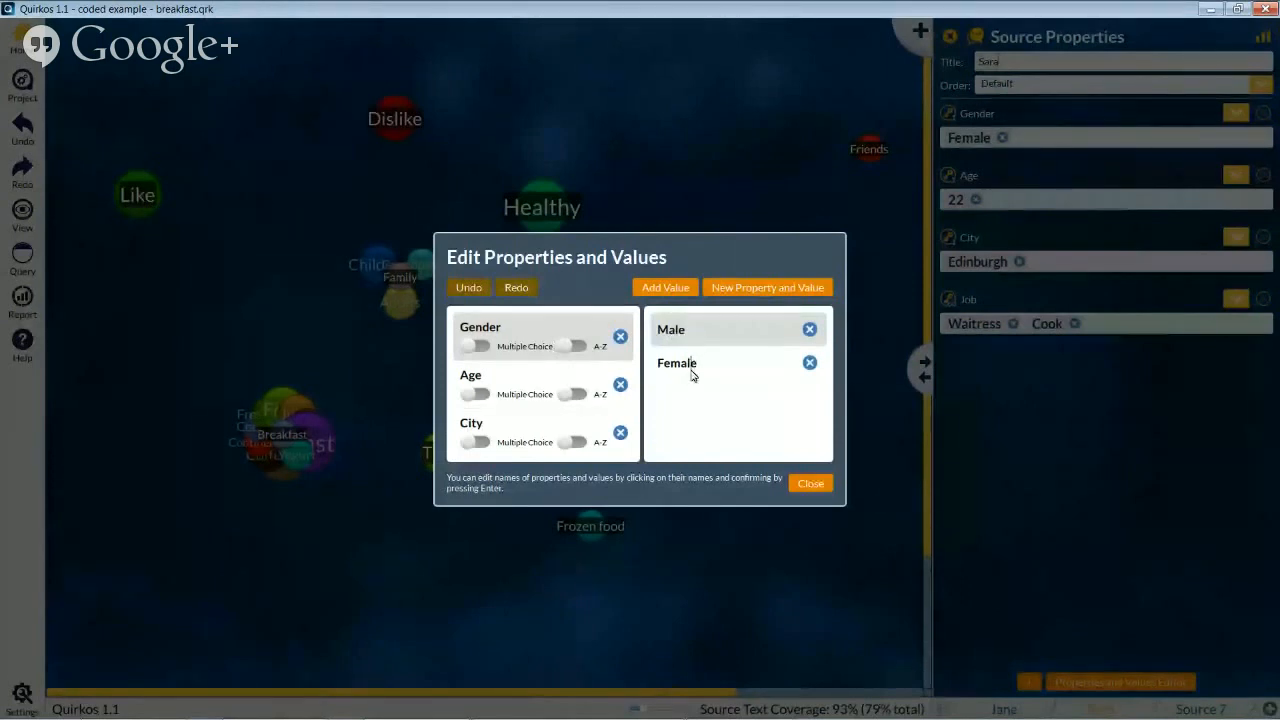
Rename the Gender value Female to Woman and change it back to Female.
drag(700, 366, 648, 368)
text(Woman)
text(Femal)
text(e)
key(Return)
Look at the Age and Job values, switching City's Multiple Choice option on and off again, and close the editor.
click(521, 401)
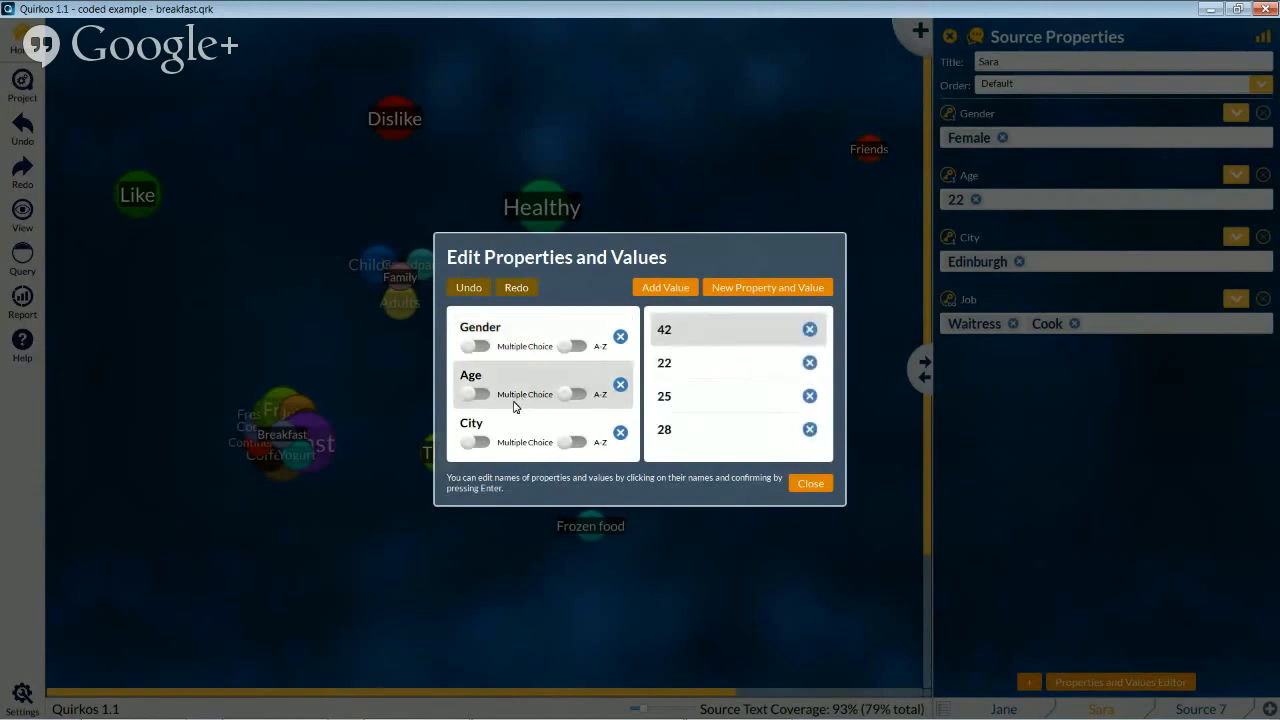
scroll(516, 405, down, 1)
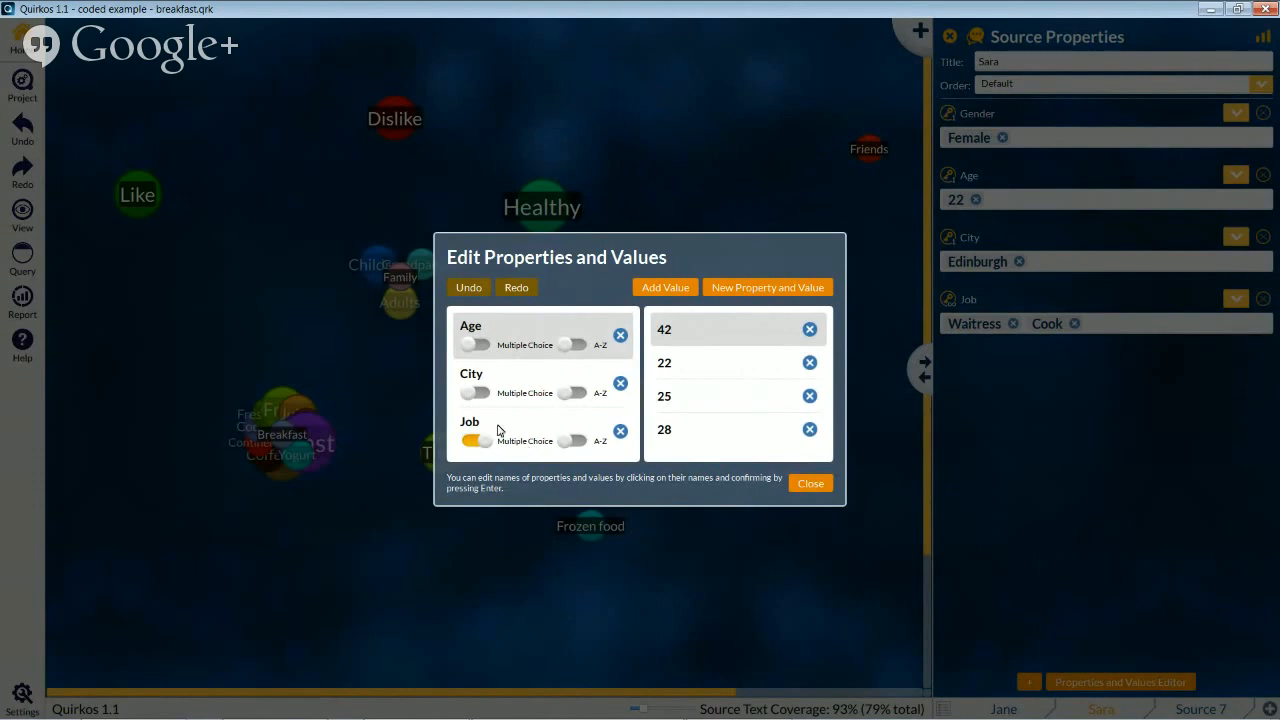
click(472, 395)
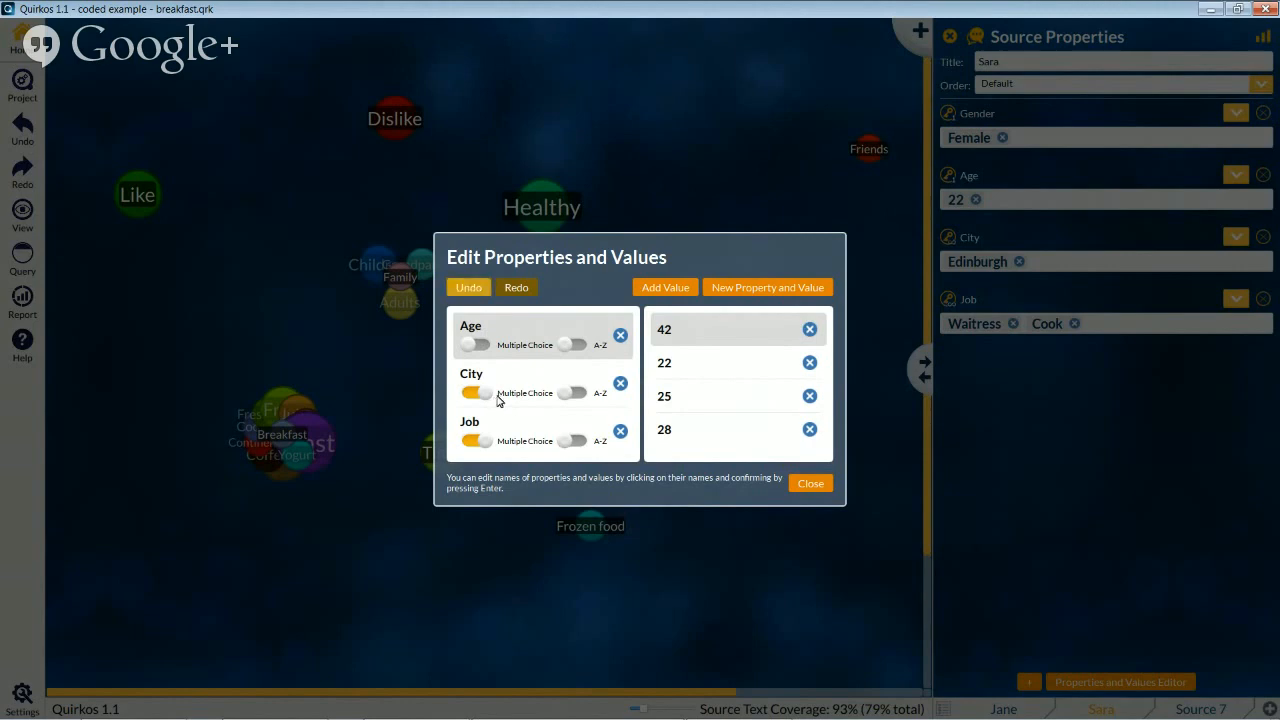
click(474, 393)
click(532, 452)
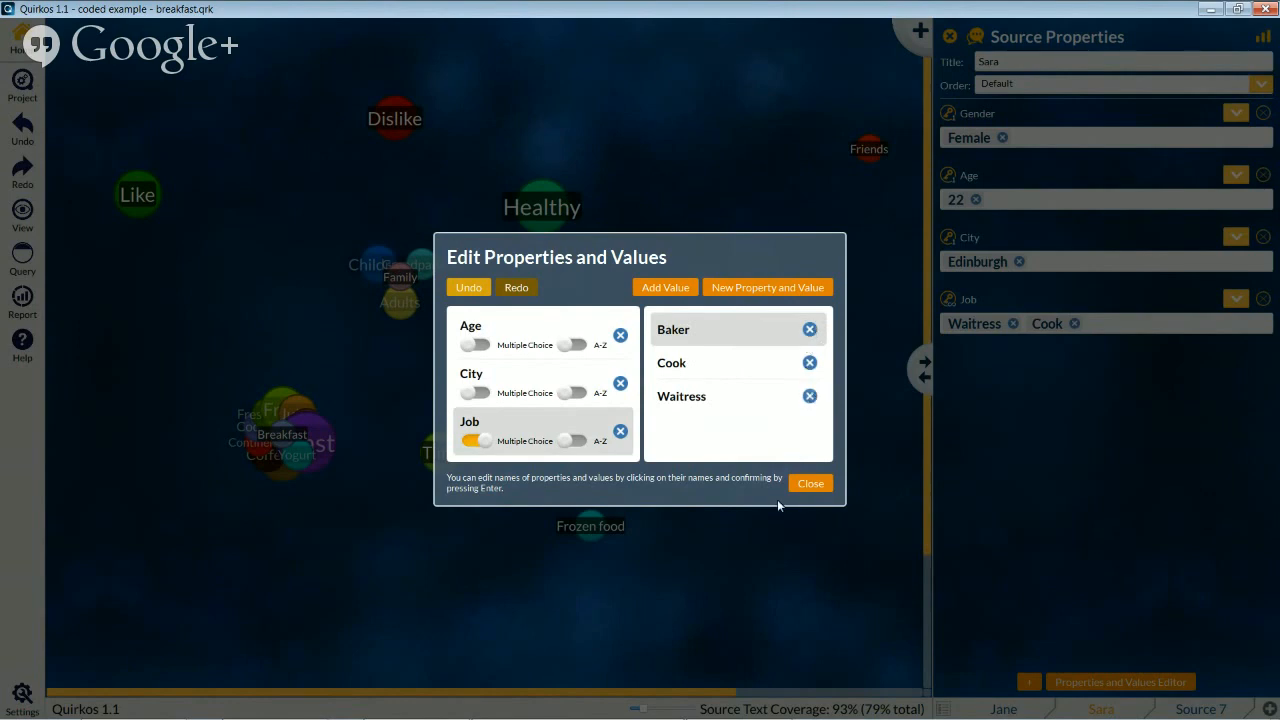
click(809, 485)
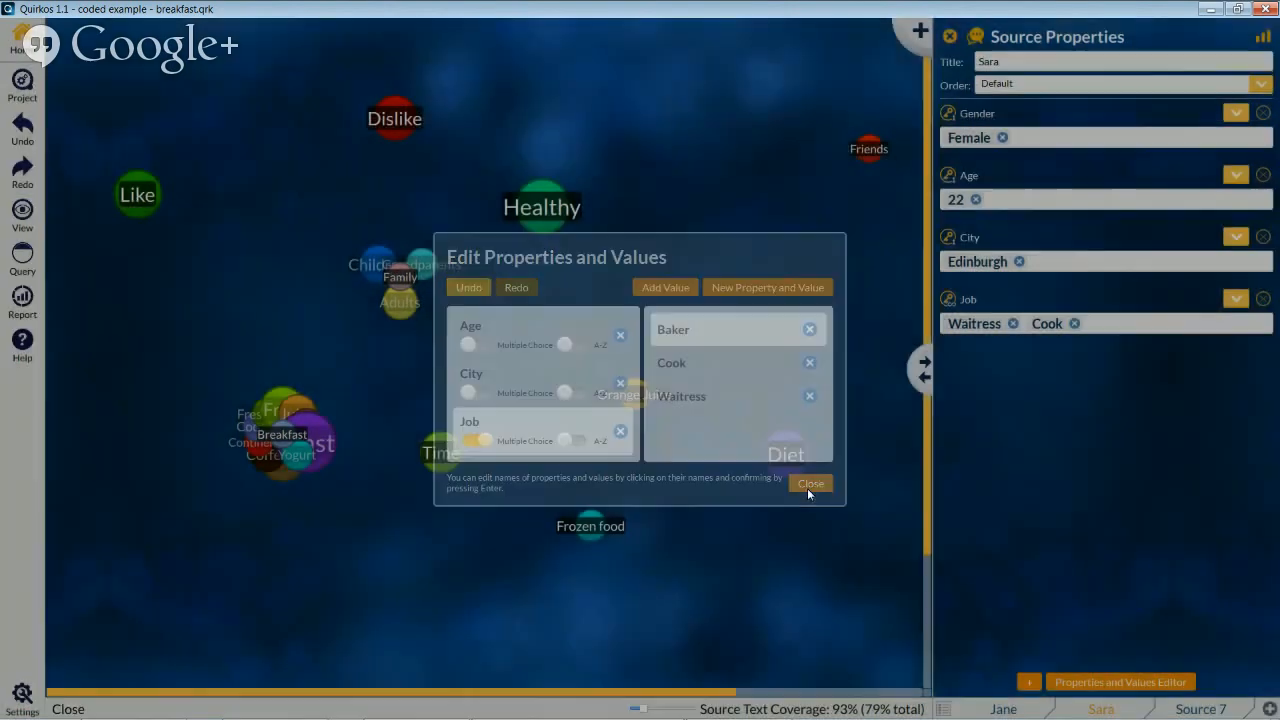
Review the Properties Overview for all sources and return to the source text.
click(1264, 40)
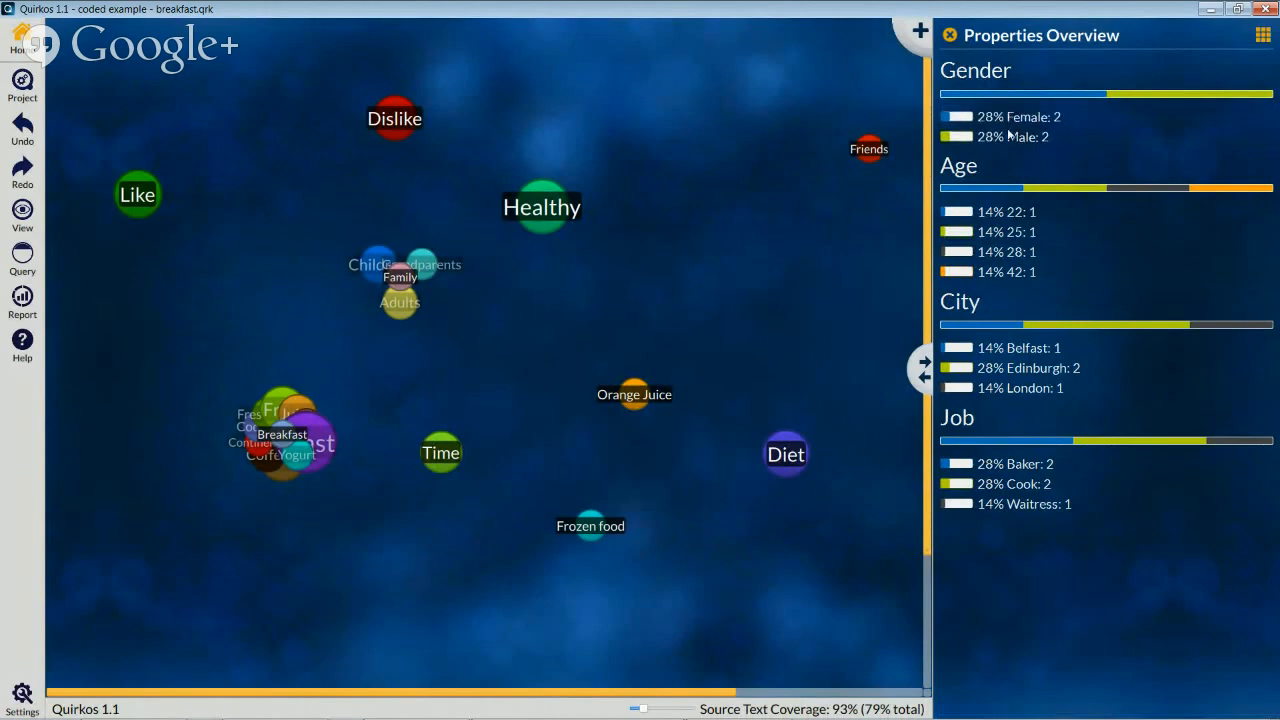
mouse_move(1008, 129)
mouse_down()
mouse_move(1007, 111)
mouse_move(1002, 129)
mouse_up()
click(1264, 35)
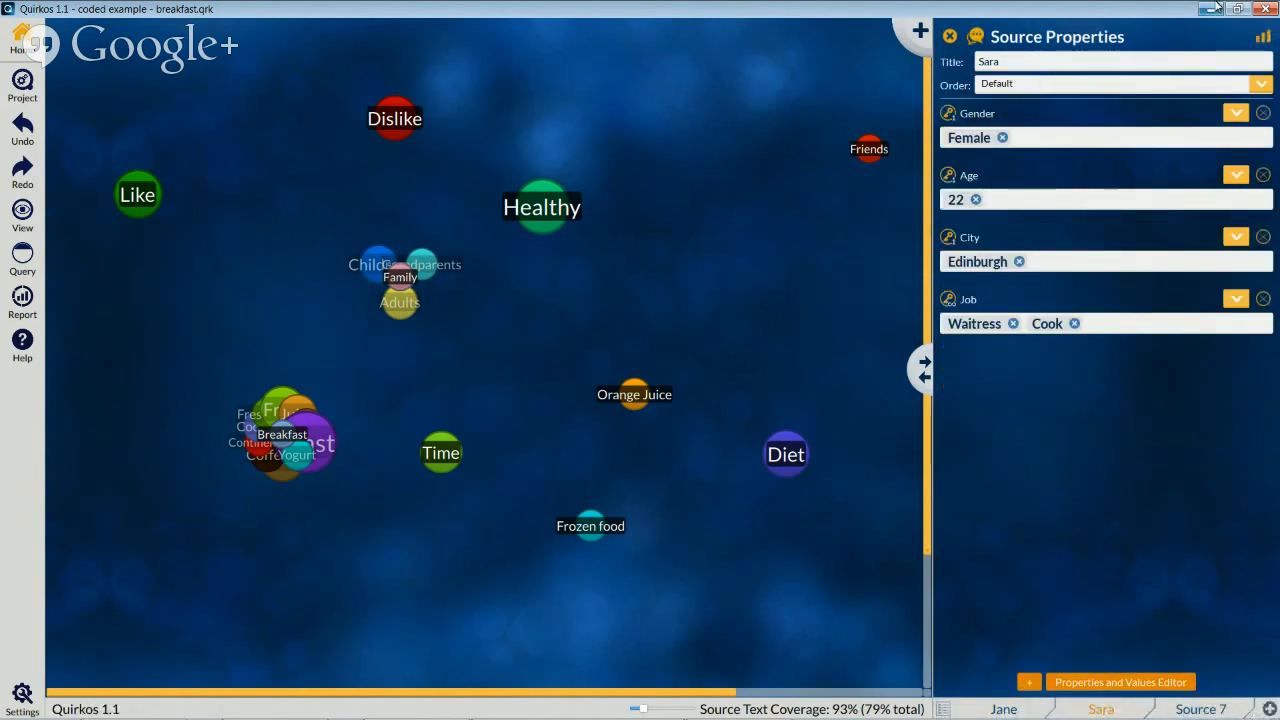
click(949, 38)
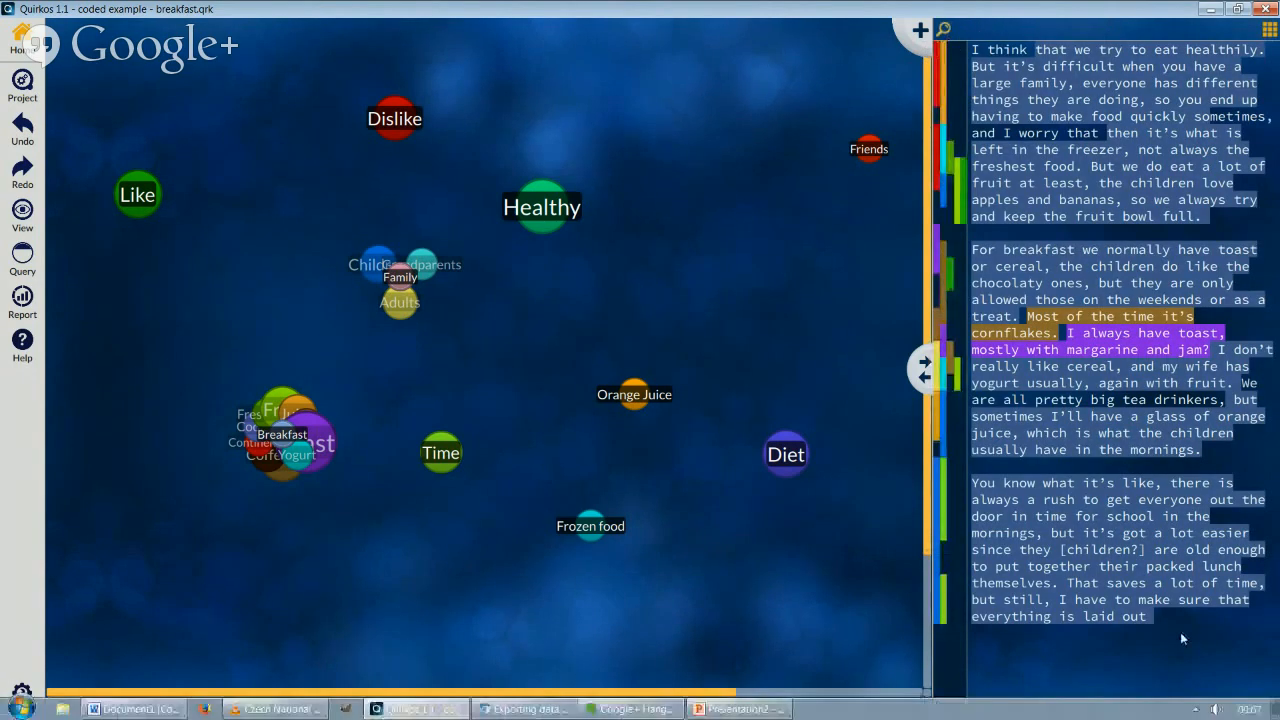
Delete the empty Source 7 from the list of all sources.
click(1200, 709)
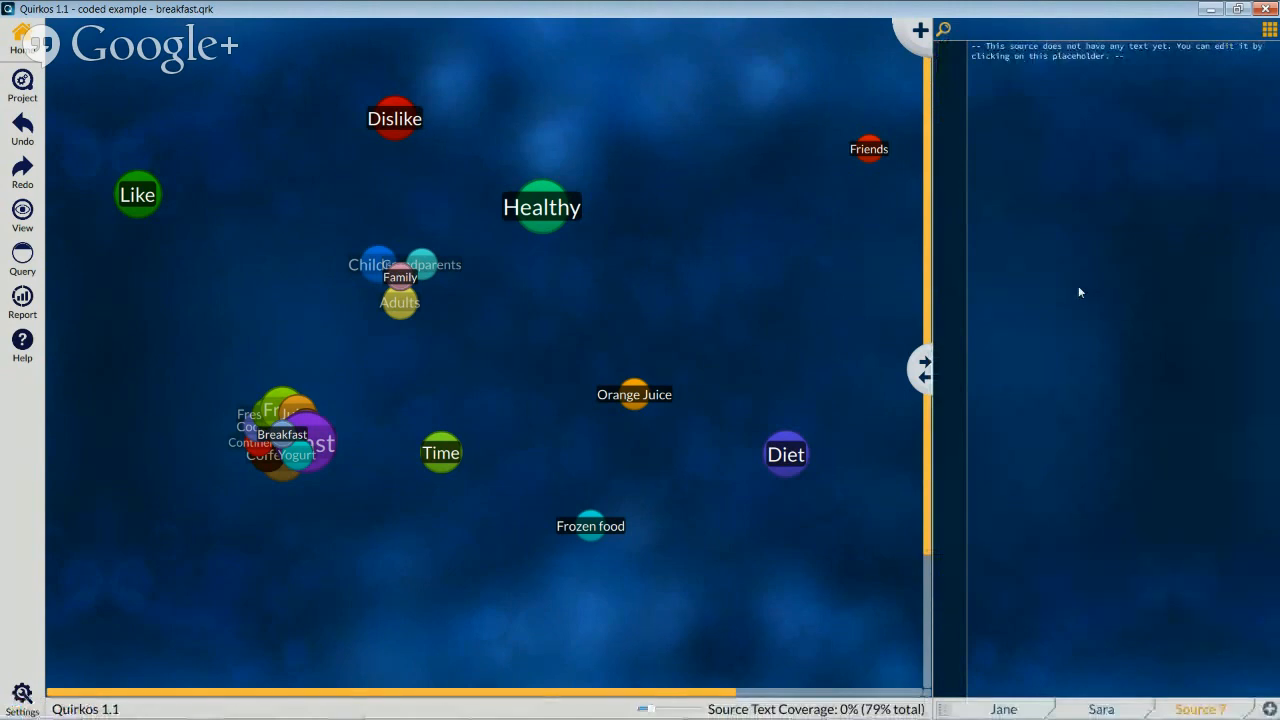
click(942, 709)
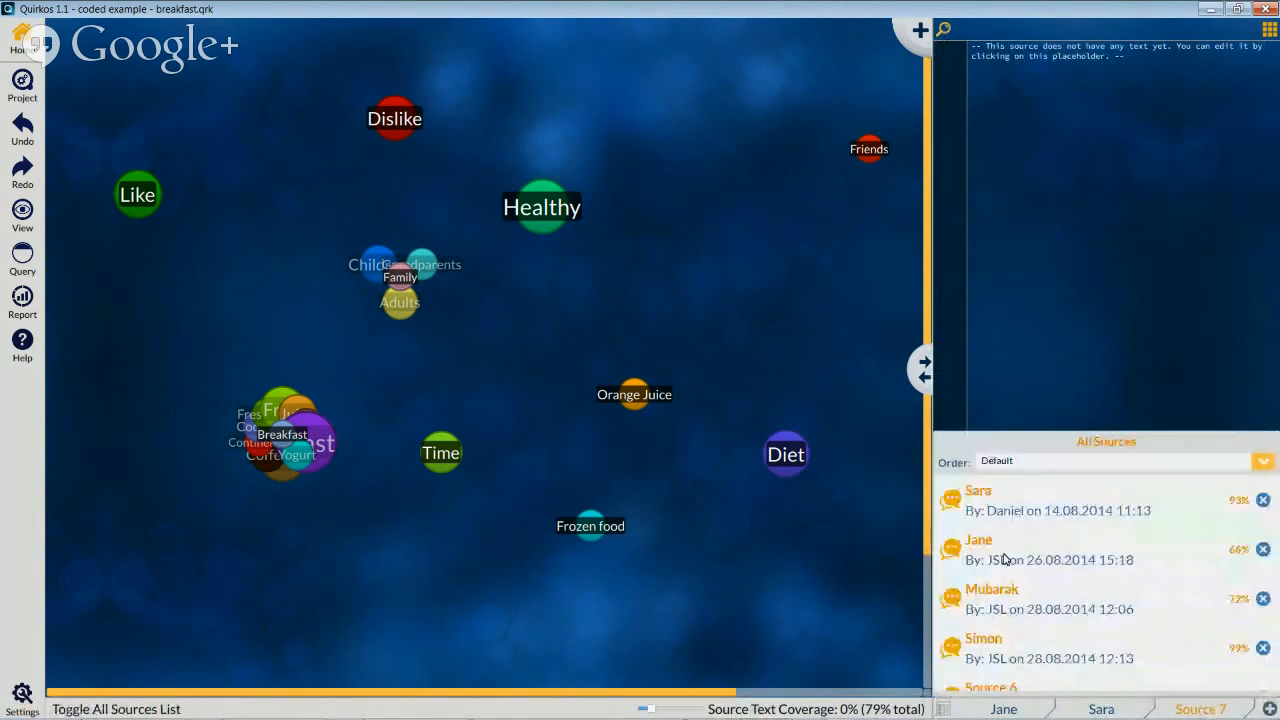
scroll(1004, 559, down, 3)
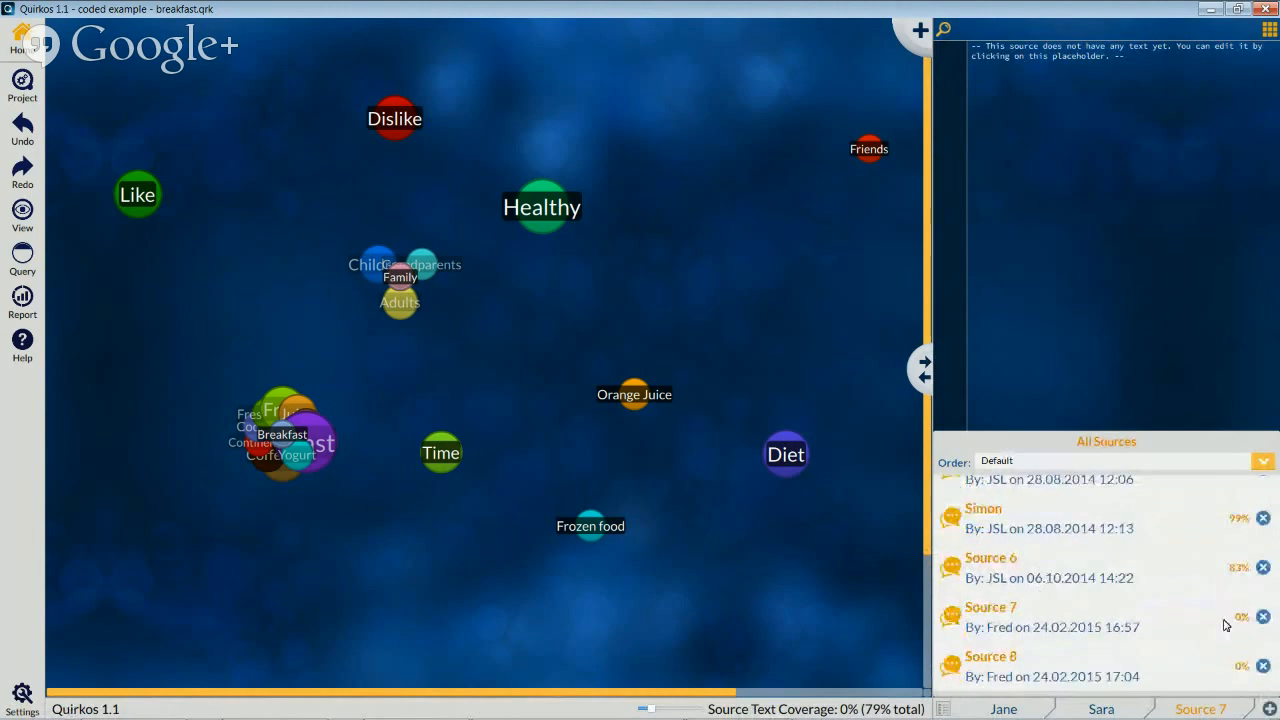
click(1263, 617)
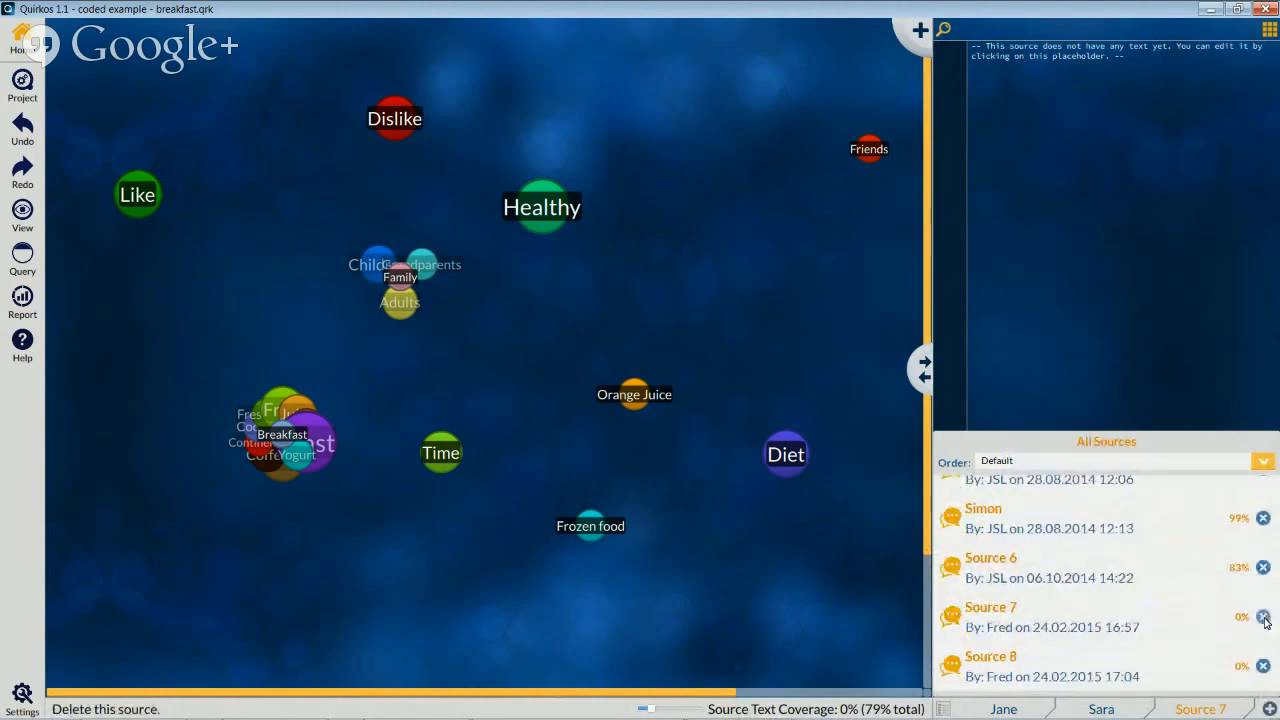
click(712, 382)
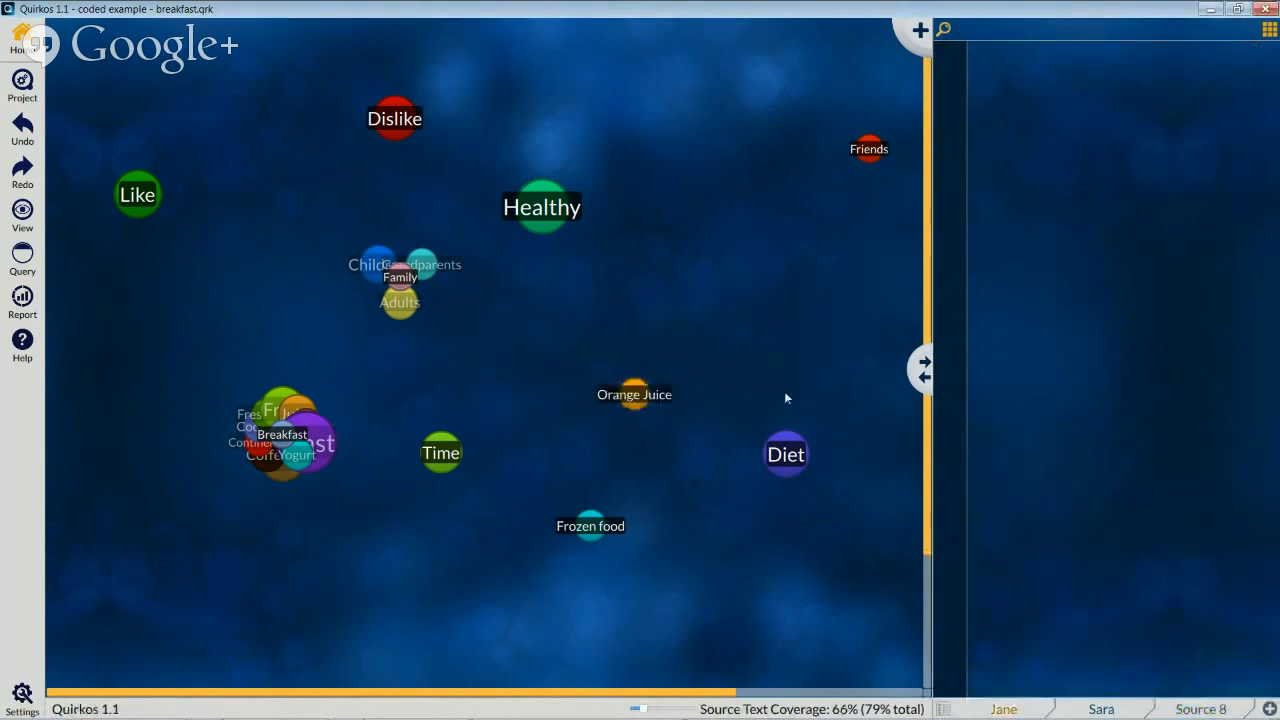
Check Source 8 and Source 6 in the list of all sources and delete the empty Source 8.
click(950, 707)
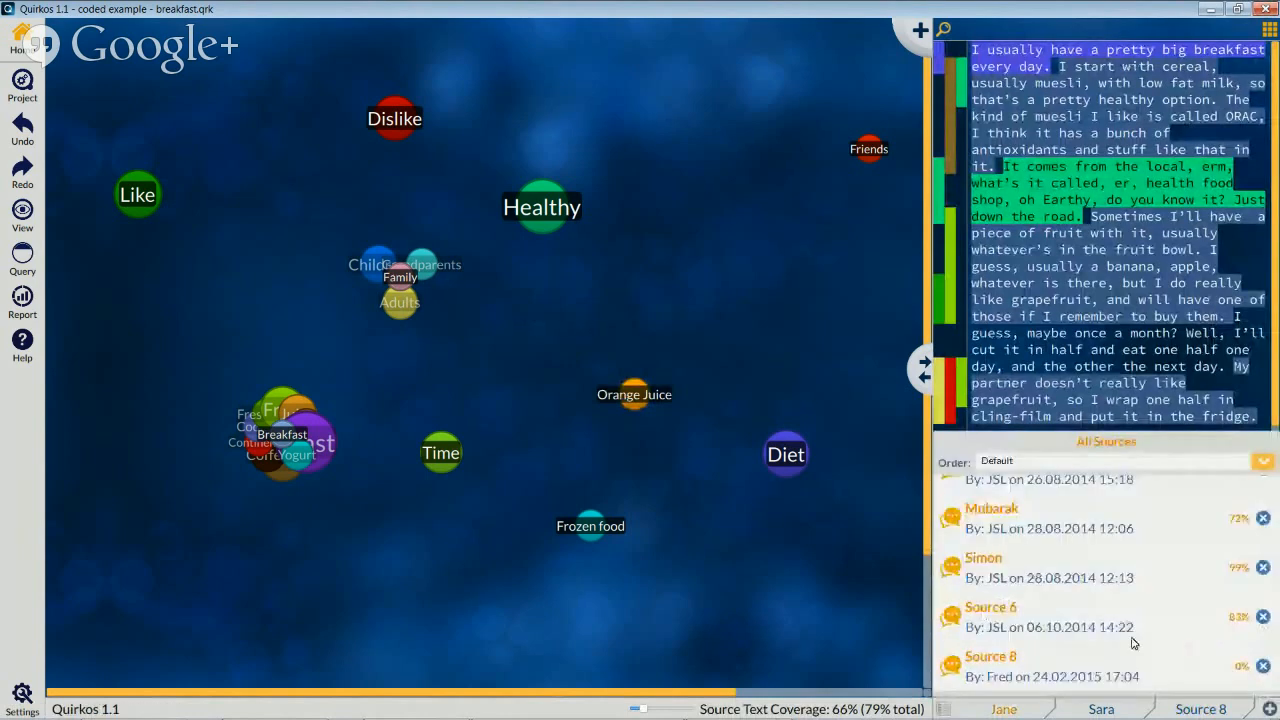
click(1137, 677)
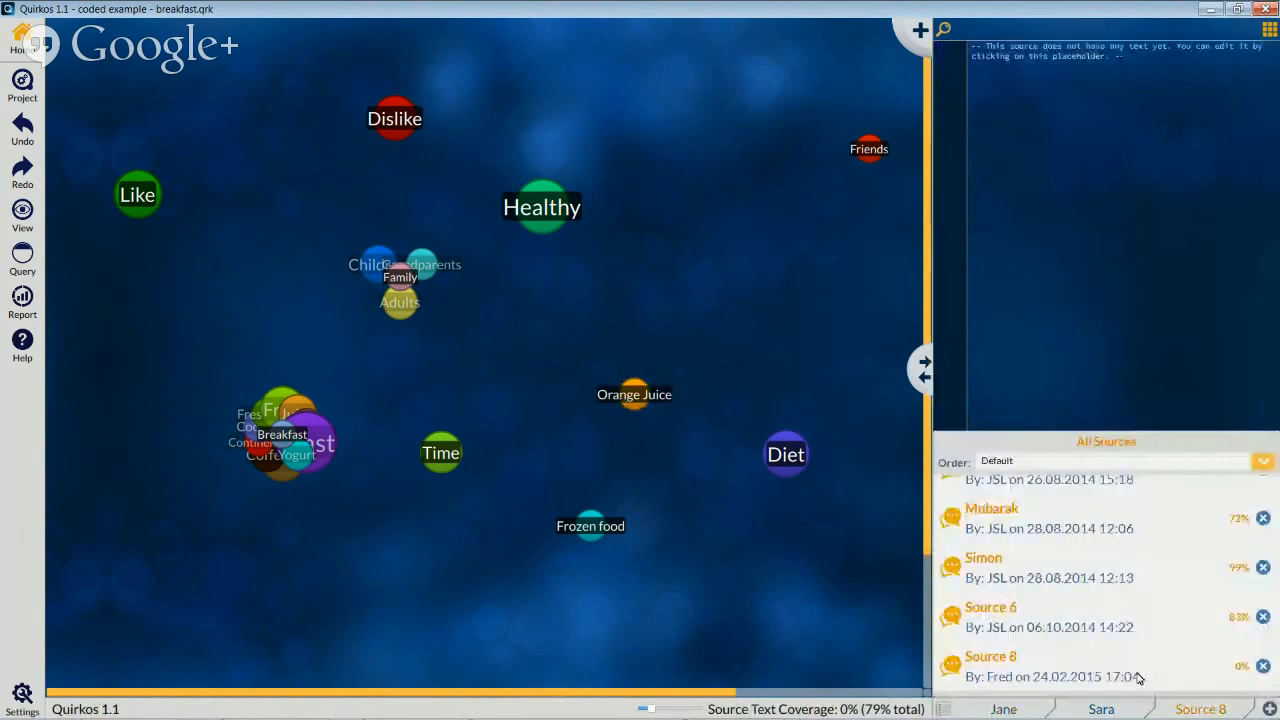
click(1100, 624)
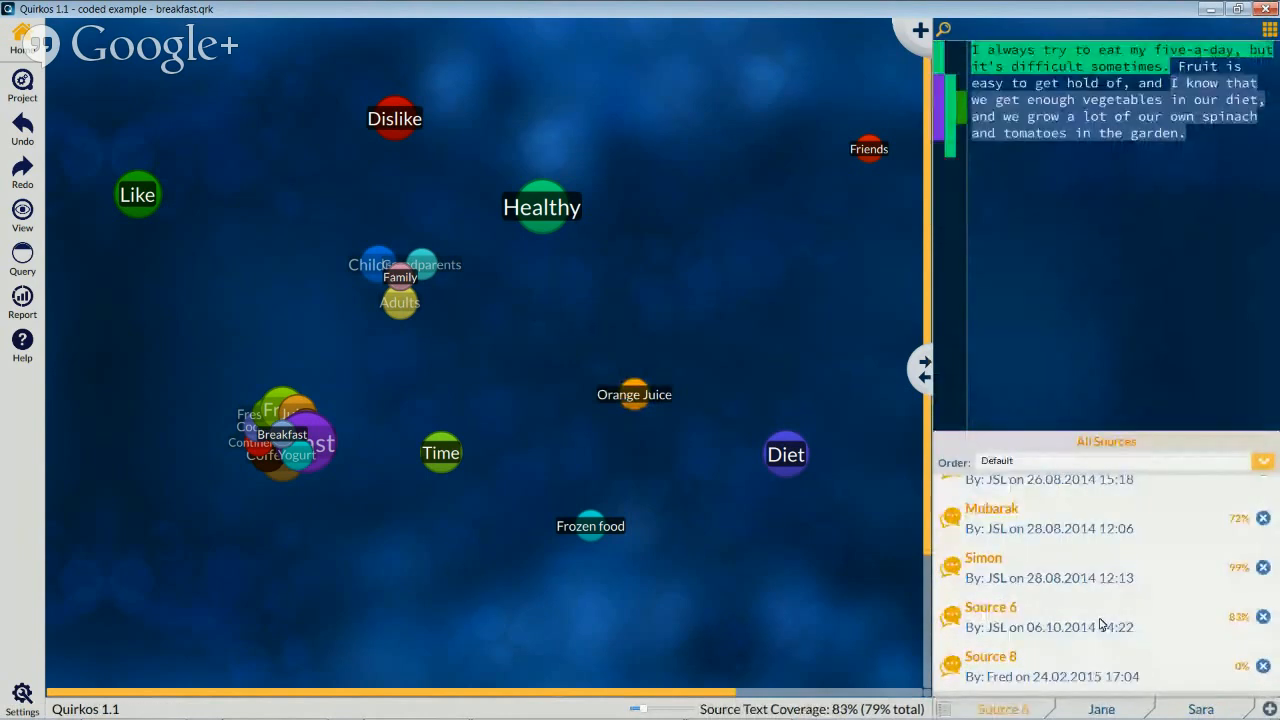
click(1050, 666)
click(1263, 666)
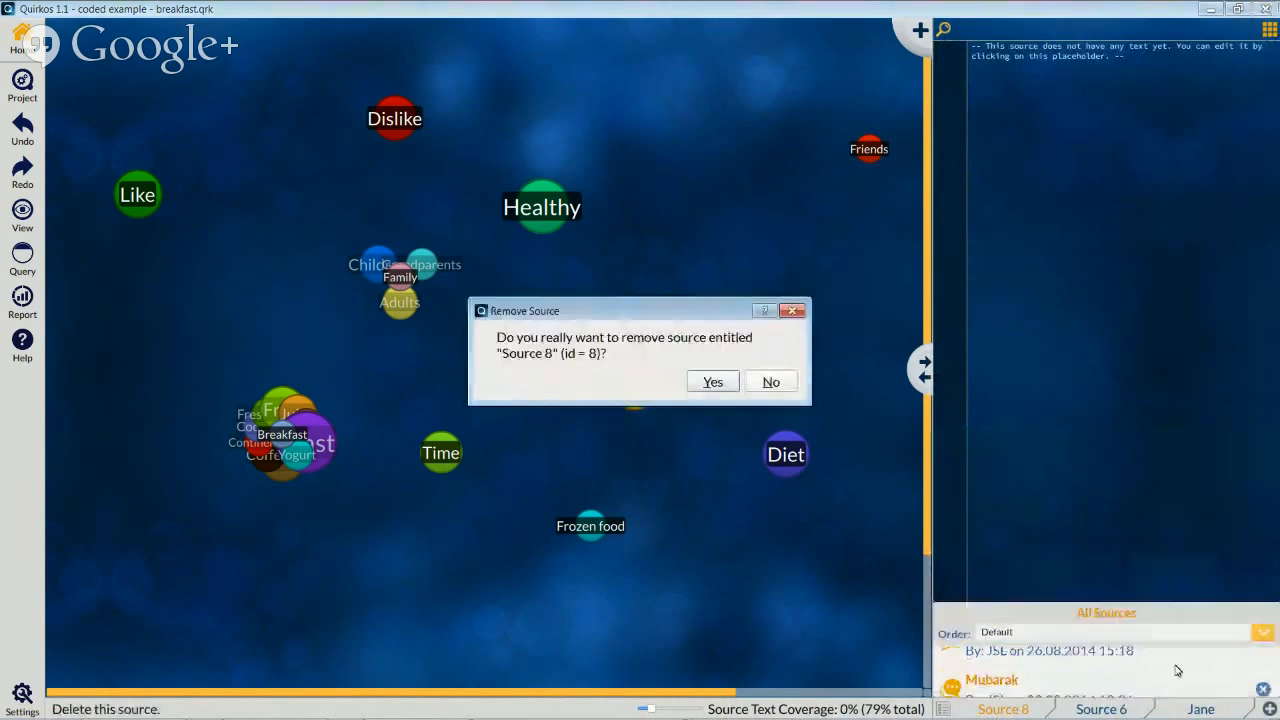
click(716, 385)
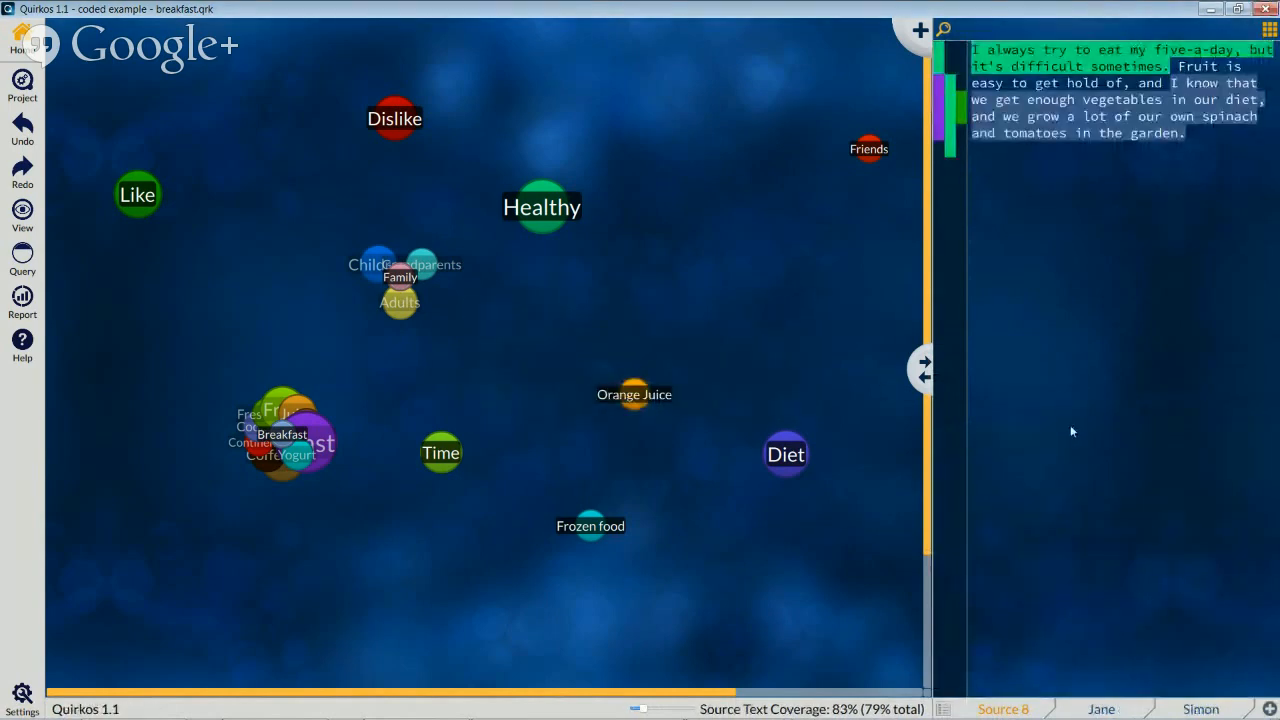
Check the Properties Overview again from Source 6's properties and return to the source text.
click(1270, 31)
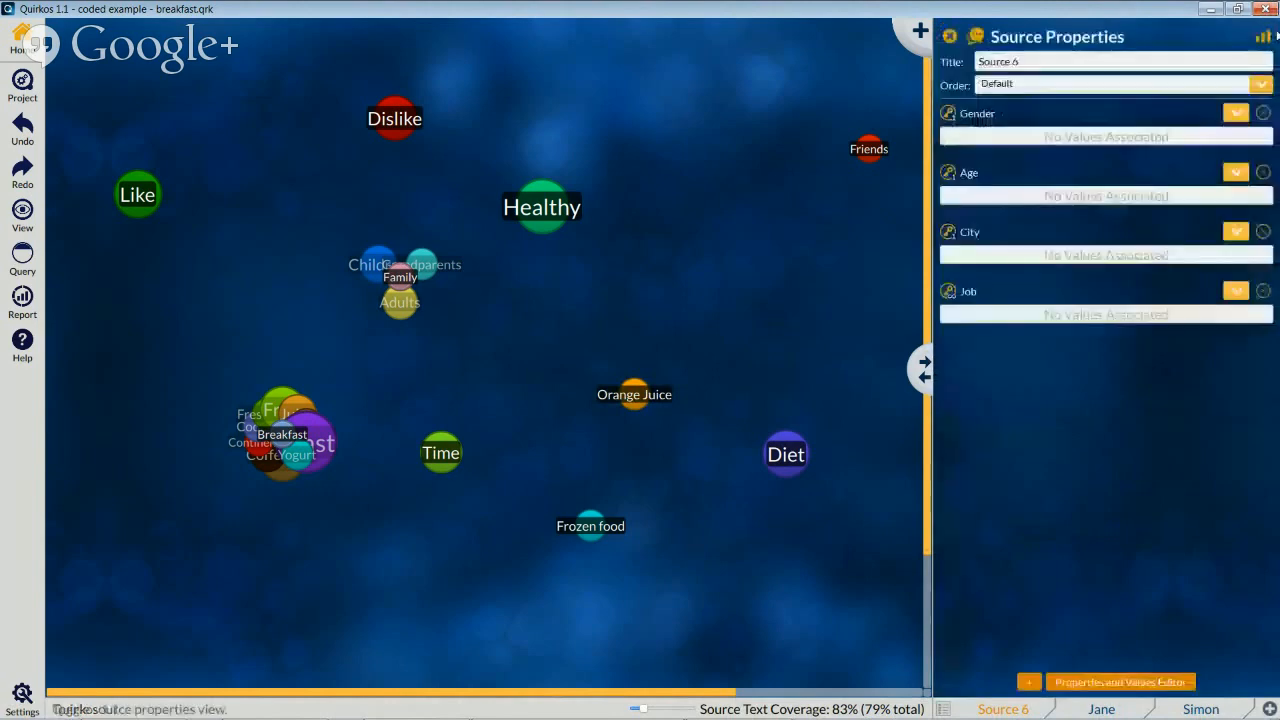
click(1264, 36)
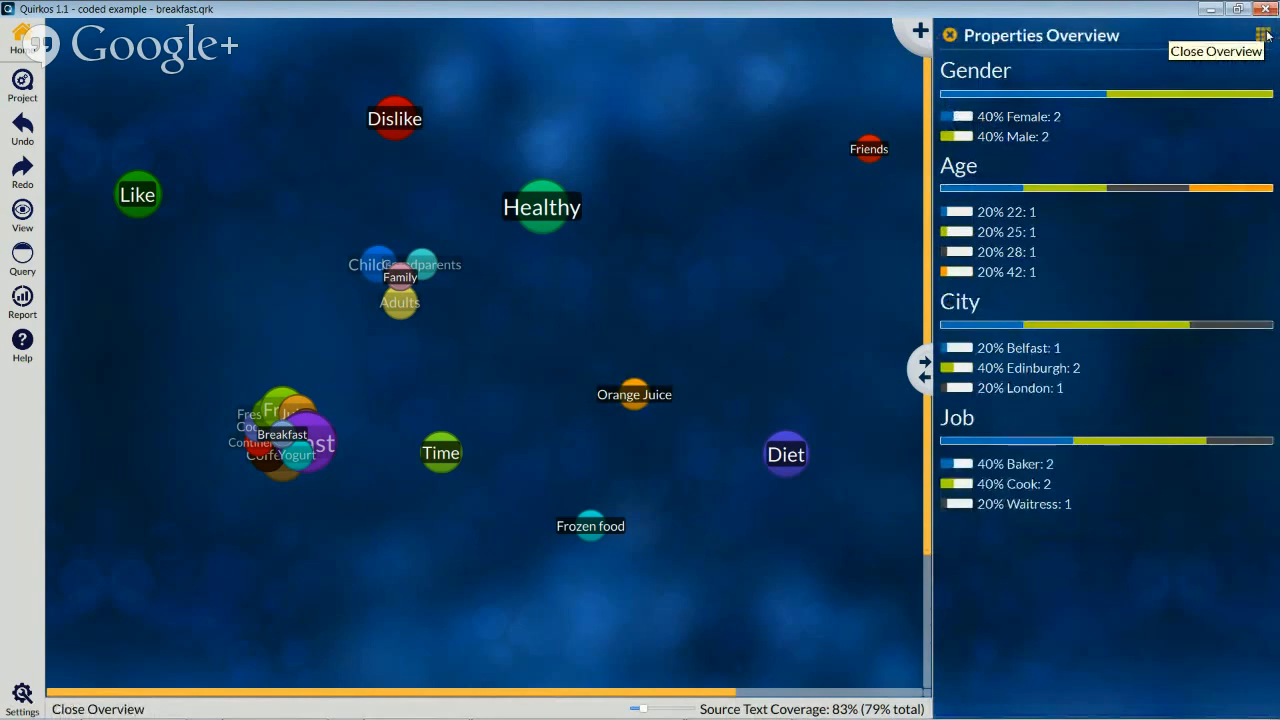
click(1264, 36)
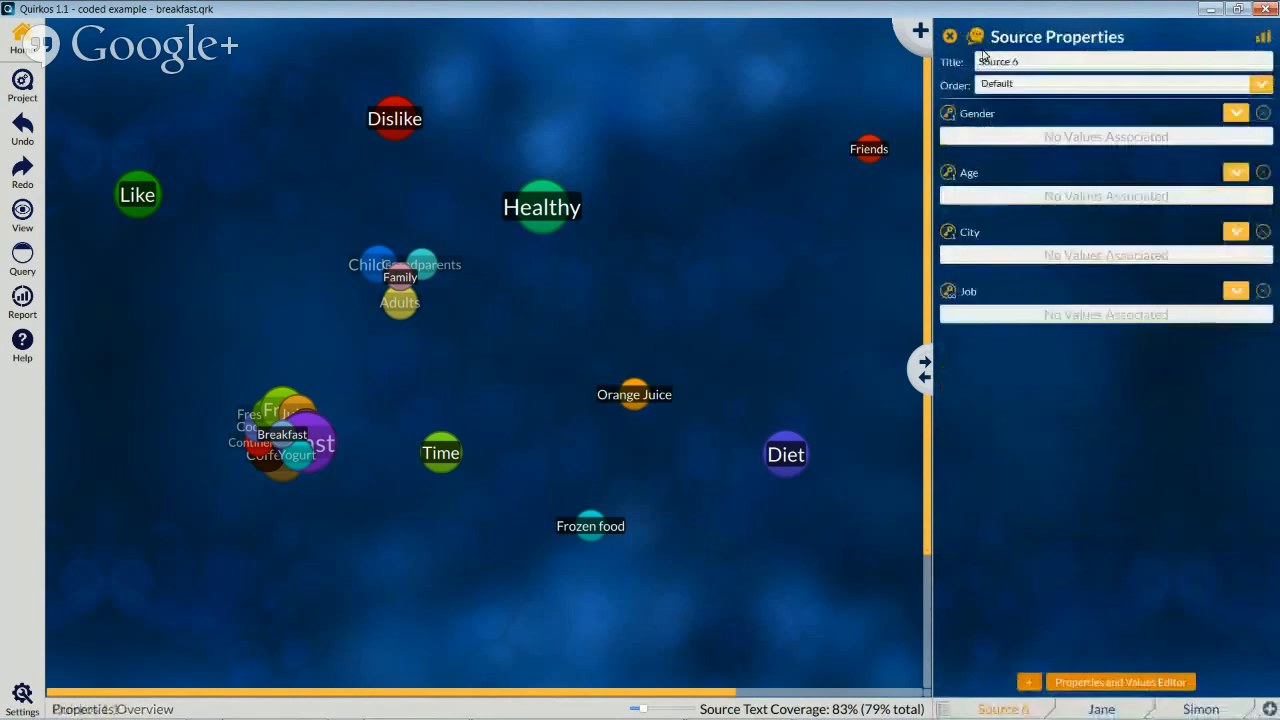
click(950, 35)
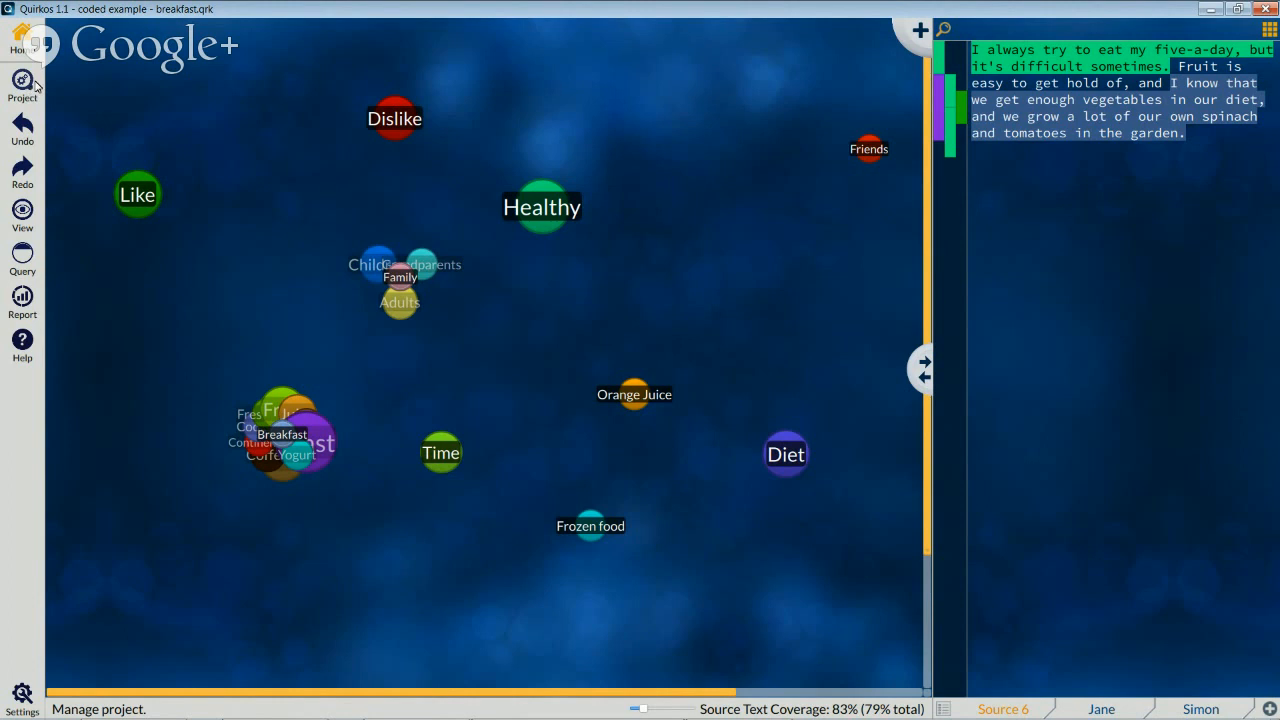
Save a copy of the project as "coded example - breakfast 2" in the breakfast example folder under Documents.
click(35, 86)
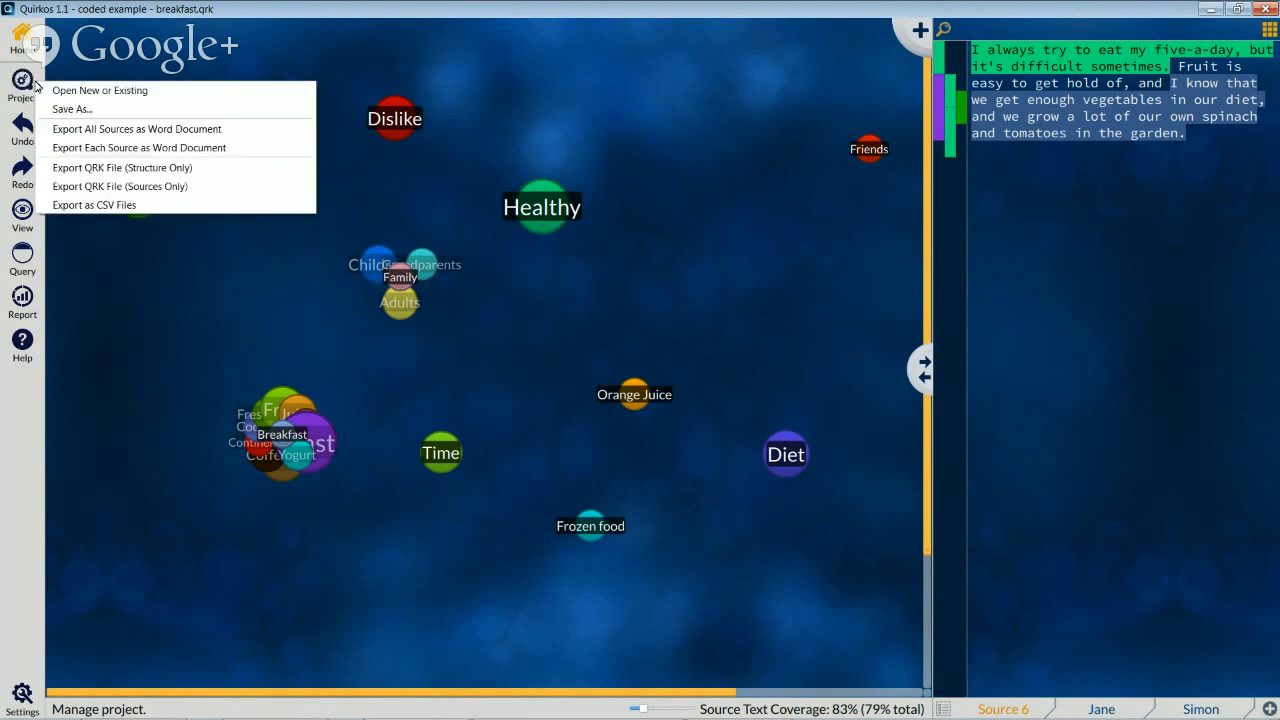
click(122, 110)
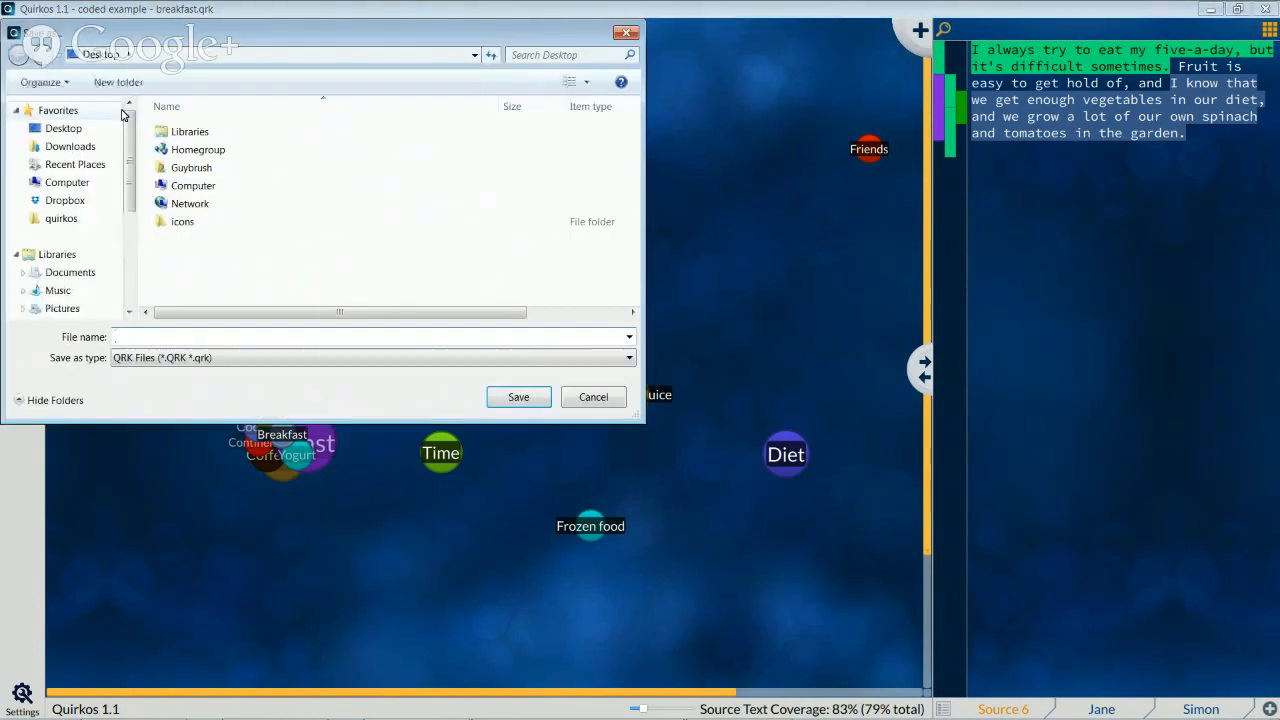
click(72, 272)
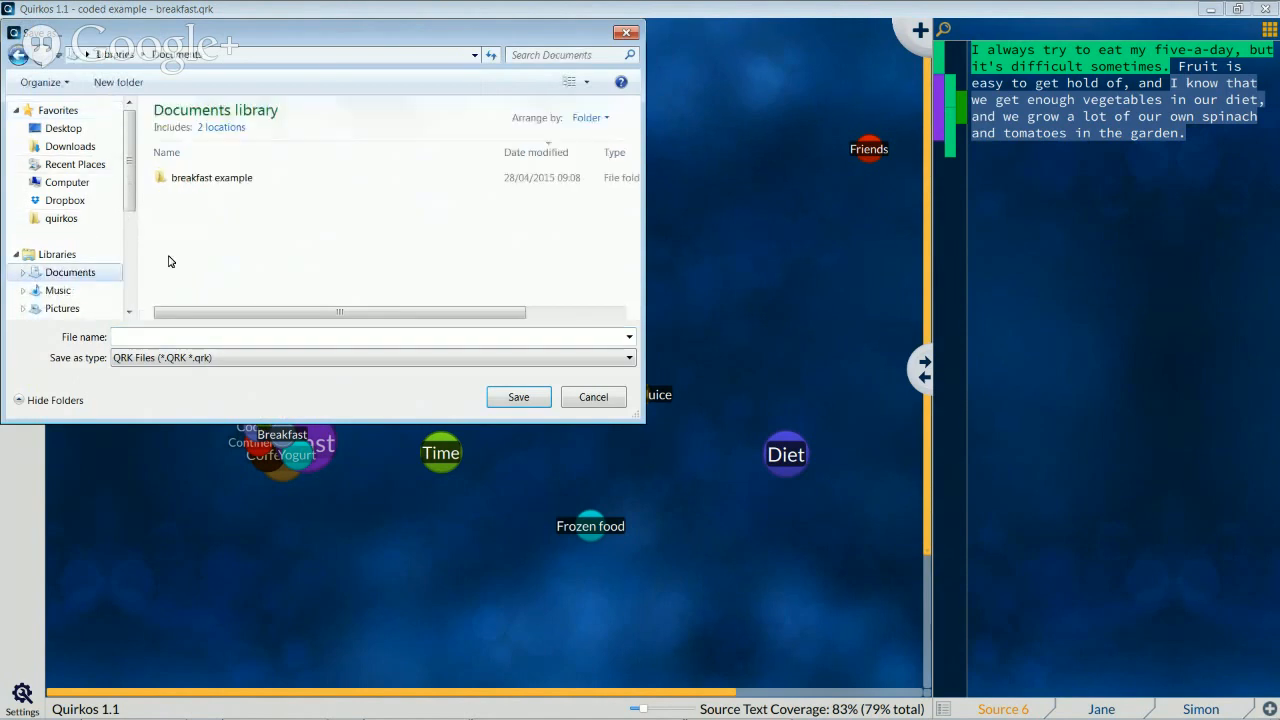
double_click(238, 177)
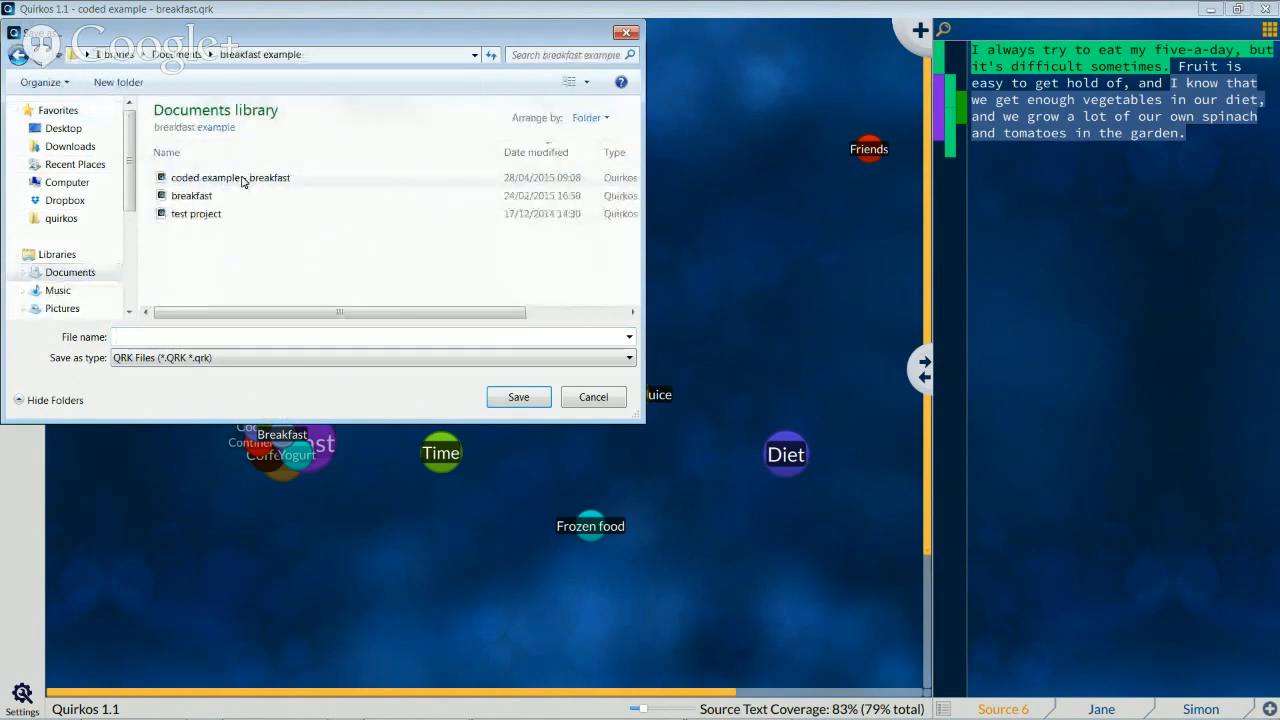
click(230, 177)
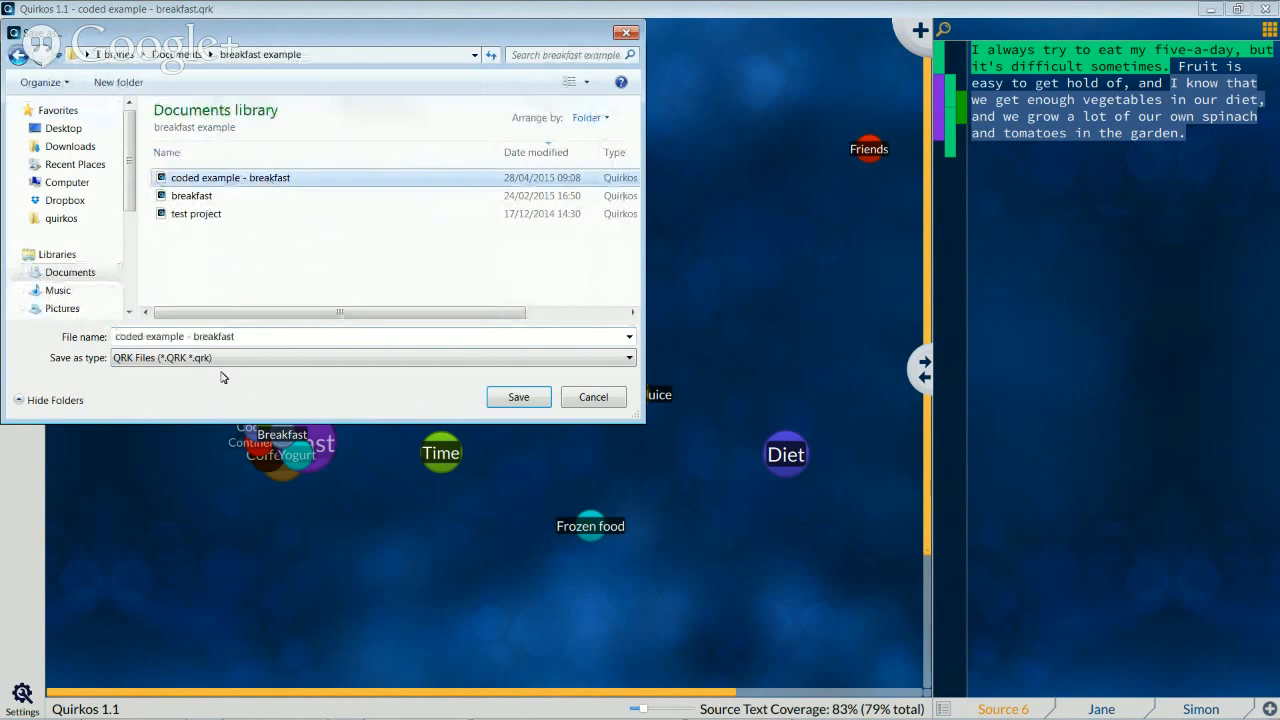
click(271, 337)
click(273, 338)
text(2)
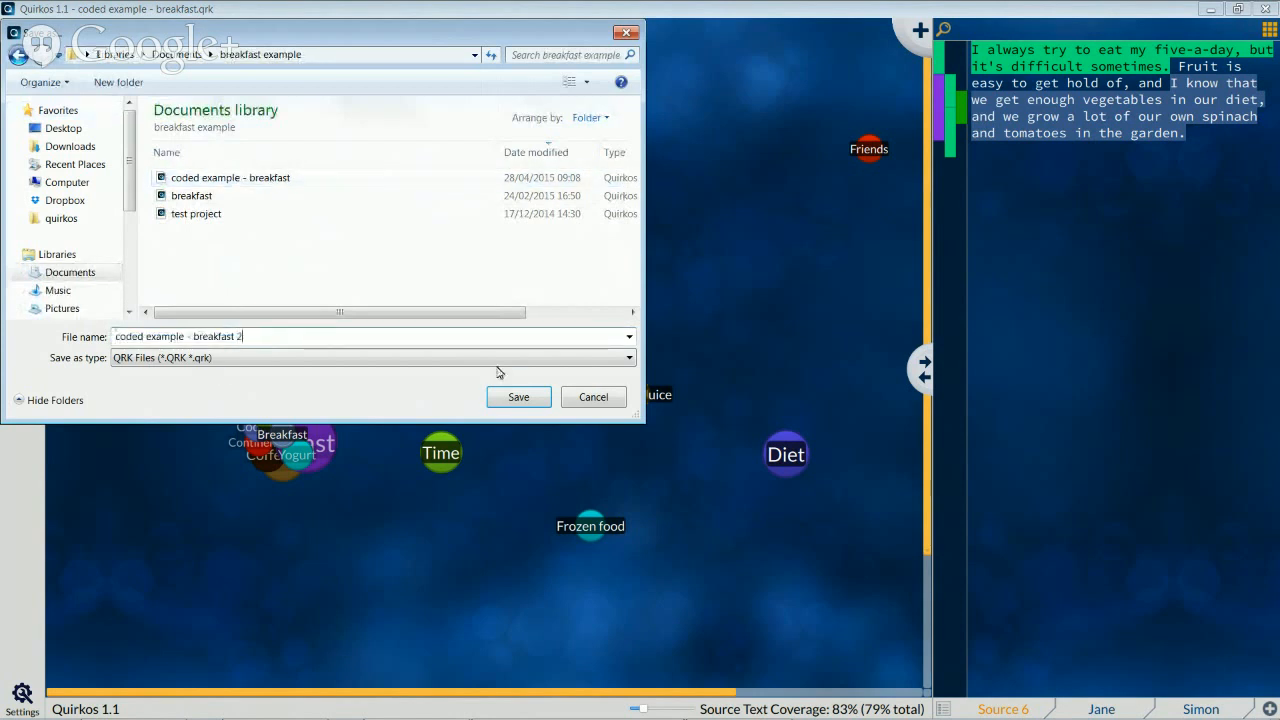
click(532, 397)
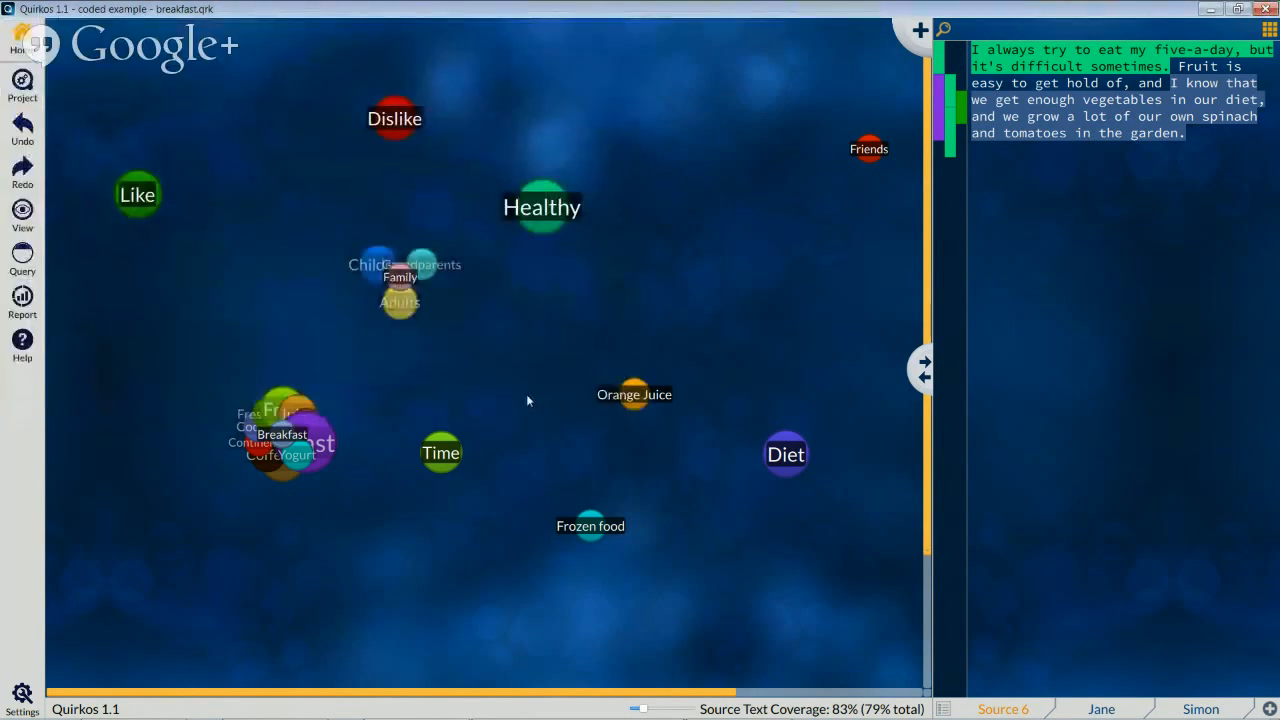